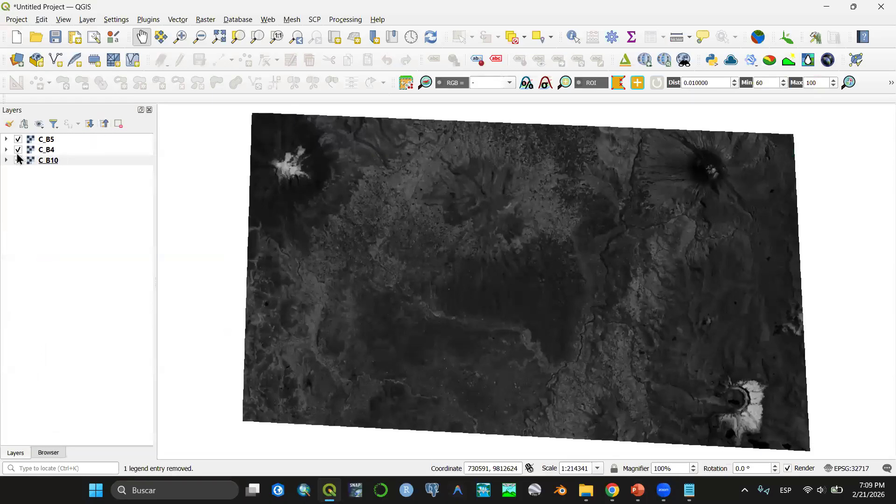
- Hide the C_B5 and C_B4 layers, leaving only C_B10 displayed, and expand the C_B10 legend
left_click(18, 160, "ctrl")
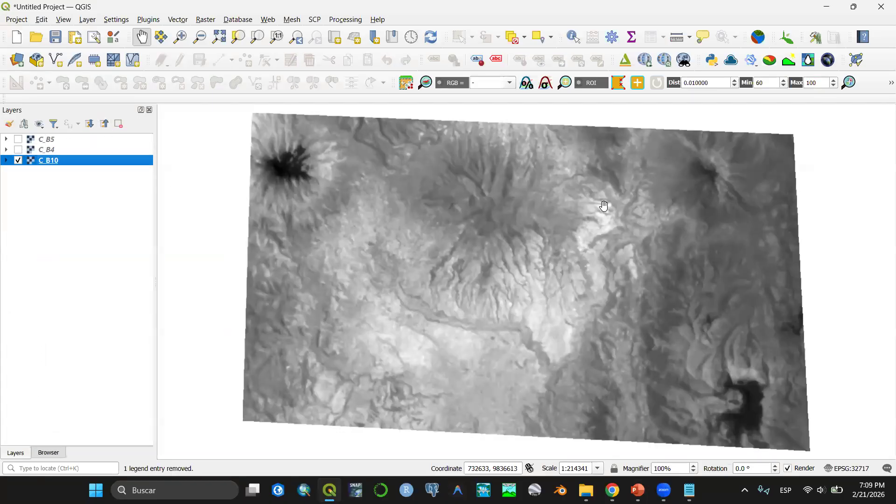
left_click(7, 160)
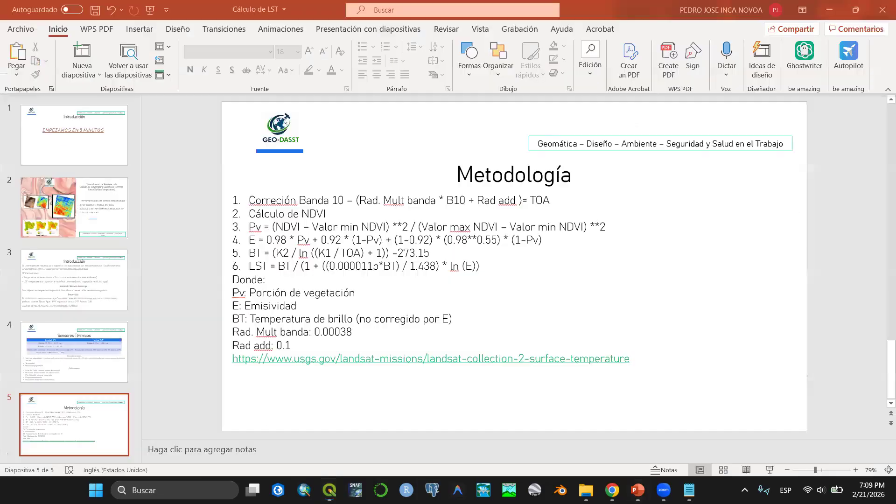
- Switch to the PowerPoint Metodología slide and review the band 10 correction formula for TOA, including its radiance multiplier term
left_click(637, 490)
left_click(318, 211)
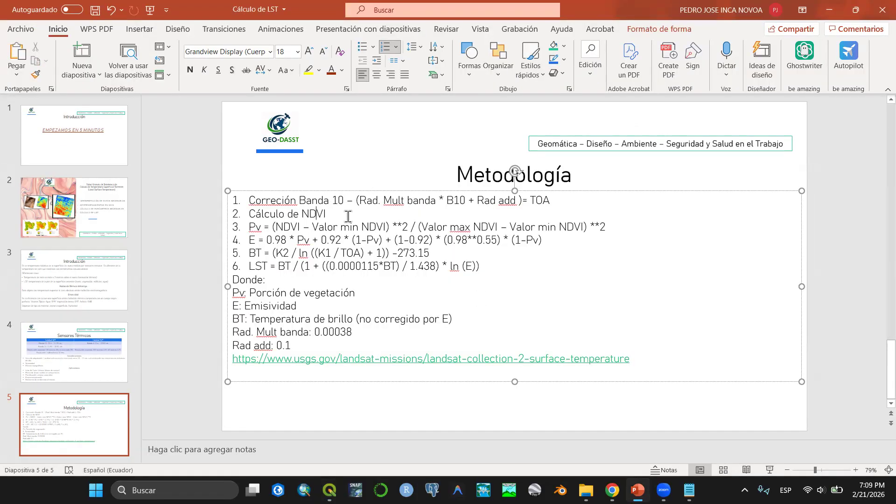
left_click_drag(554, 200, 531, 202)
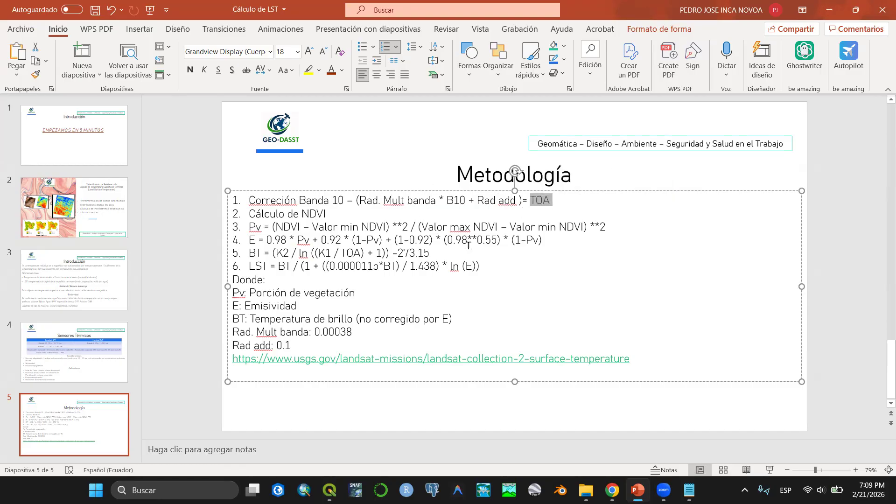
left_click_drag(362, 201, 439, 202)
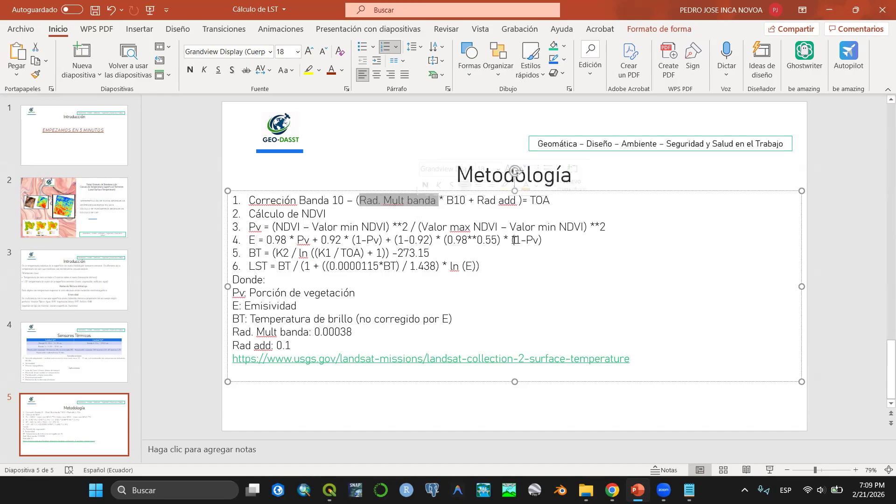
- Switch to the Landsat metadata file in Notepad and look up RADIANCE_MULT_BAND_10 and RADIANCE_ADD_BAND_10
left_click(689, 490)
key("alt+Tab")
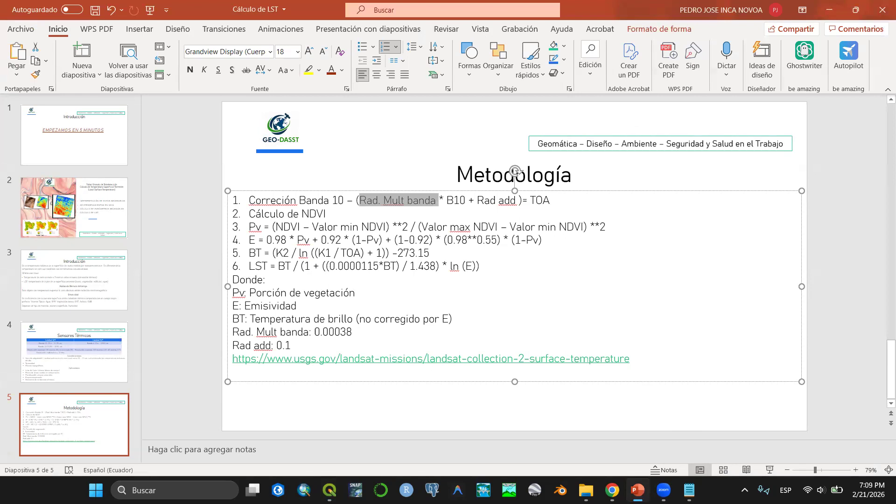
left_click(689, 491)
scroll(83, 242, "down", 5)
scroll(83, 243, "down", 20)
scroll(122, 242, "down", 17)
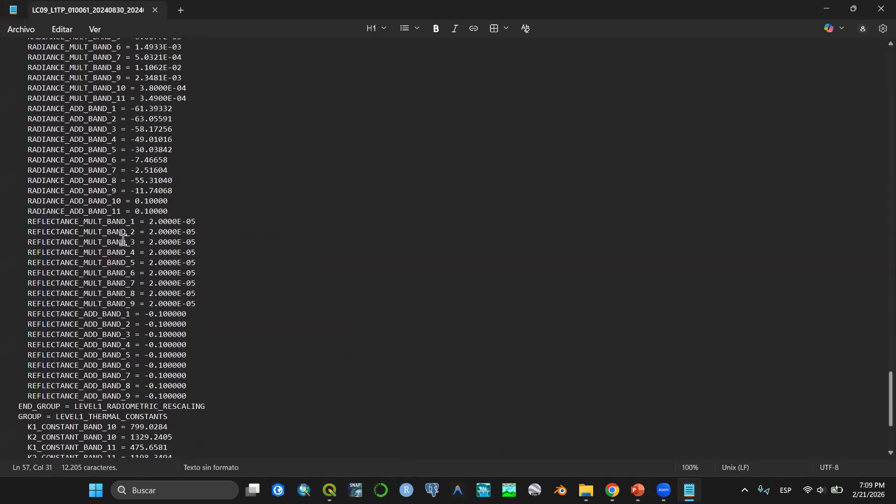
scroll(123, 240, "up", 5)
left_click_drag(189, 247, 70, 249)
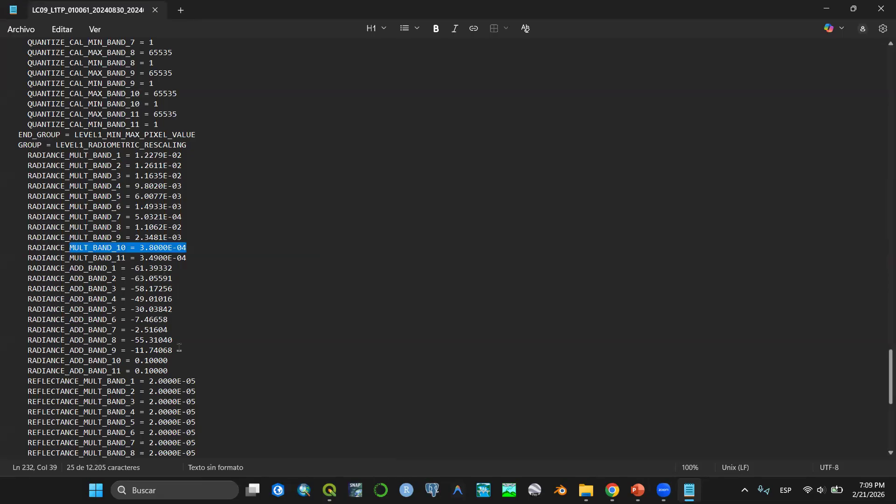
left_click_drag(169, 361, 108, 361)
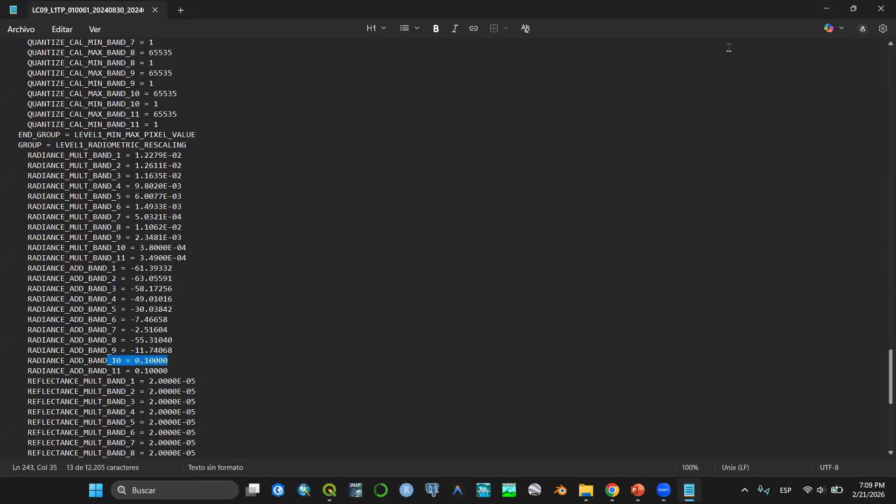
- Return to the PowerPoint methodology slide and check its Rad. Mult banda and Rad add constants
left_click(826, 8)
left_click(292, 344)
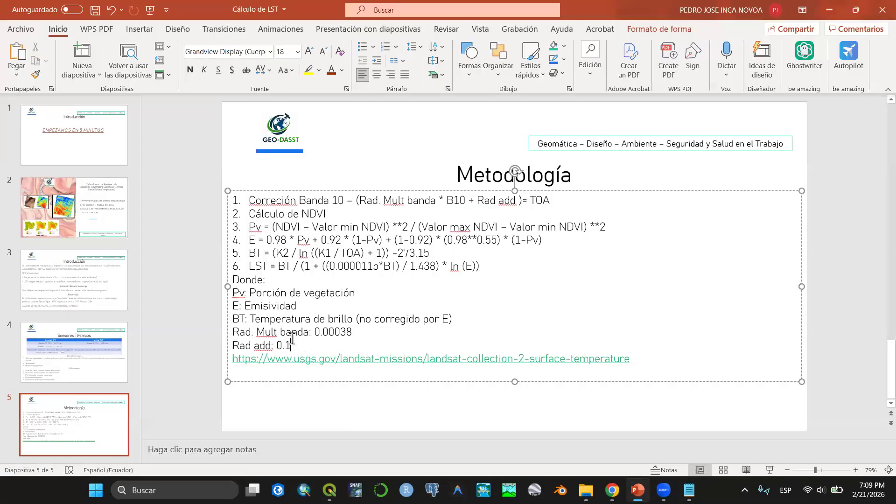
left_click_drag(291, 344, 257, 331)
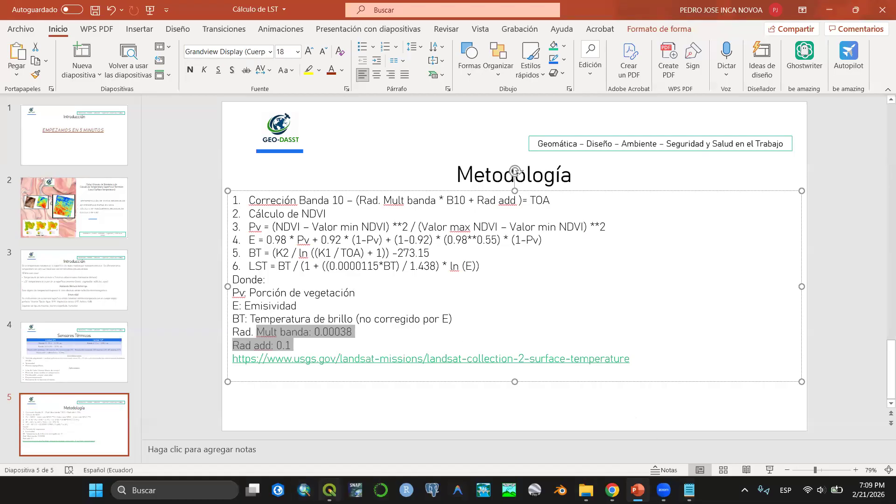
- Switch to QGIS and start a Raster Calculator expression with ( 0.00038 * "C_B10@1", consulting the methodology slide for the multiplier
left_click(330, 490)
left_click(206, 20)
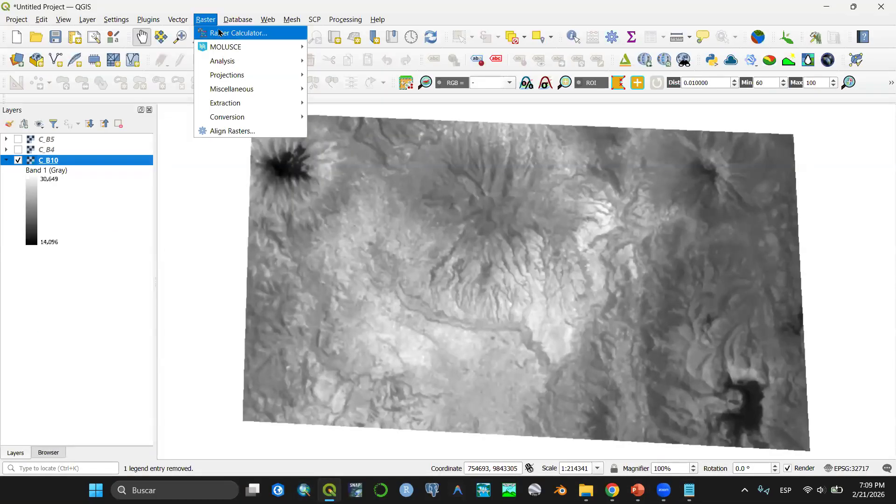
left_click(233, 33)
left_click(354, 249)
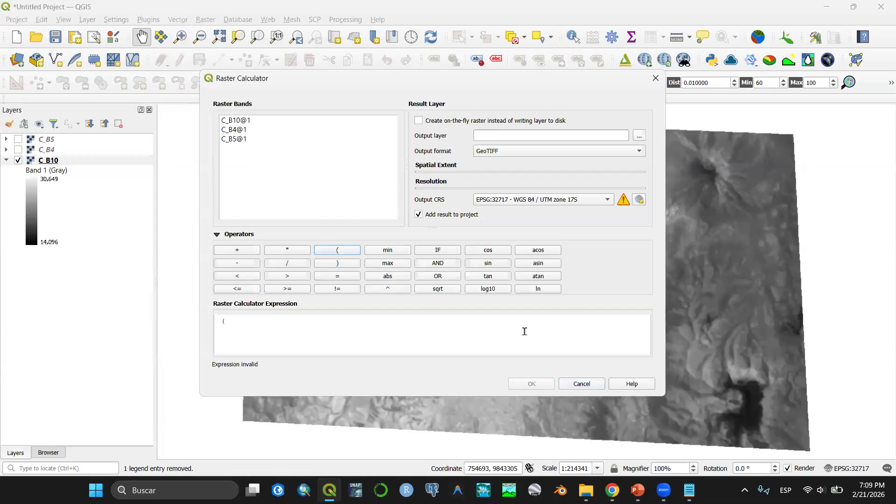
key("alt+Tab")
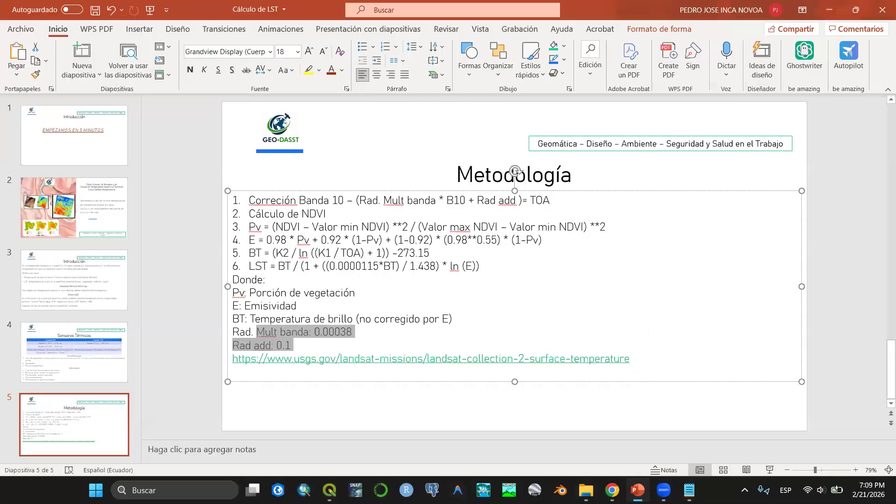
key("alt+Tab")
key("alt+Tab")
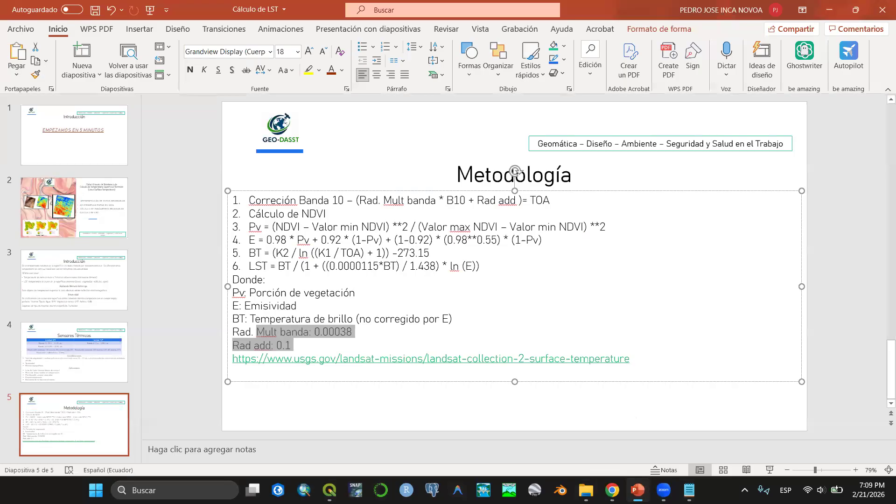
key("alt+Tab")
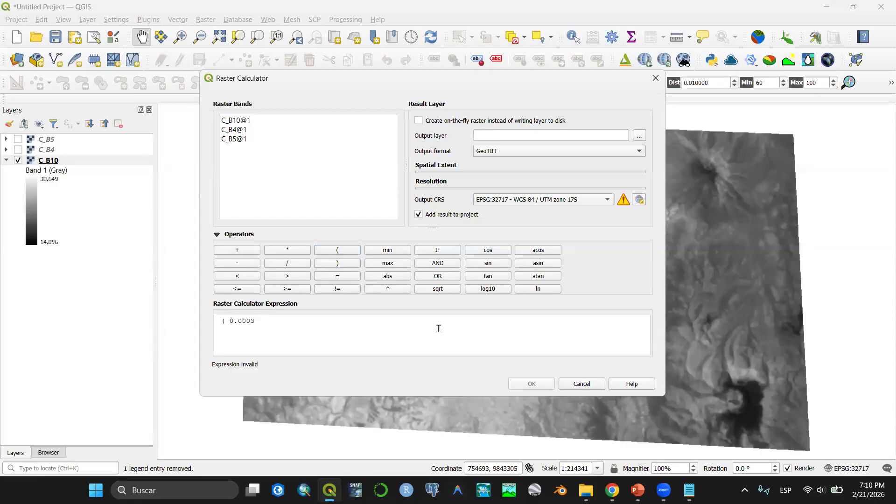
left_click(292, 250)
double_click(235, 120)
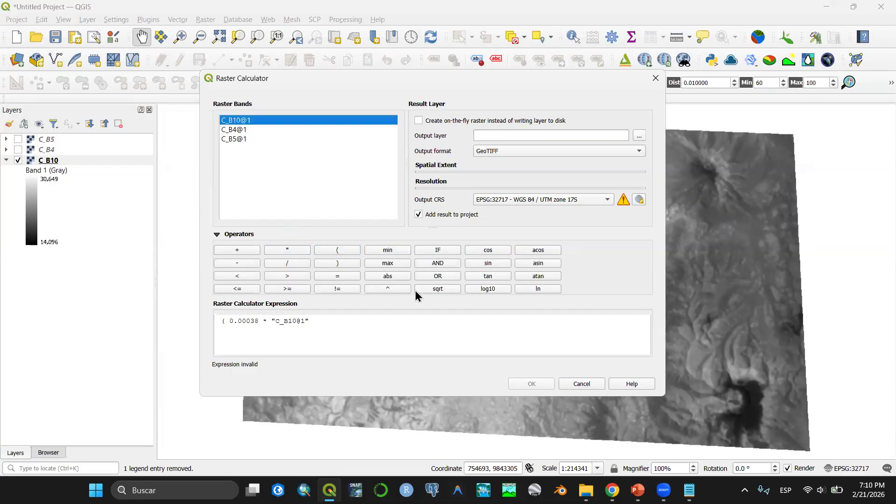
- Check the TOA formula on the PowerPoint slide and complete the QGIS raster expression with + 0.1 )
left_click(637, 490)
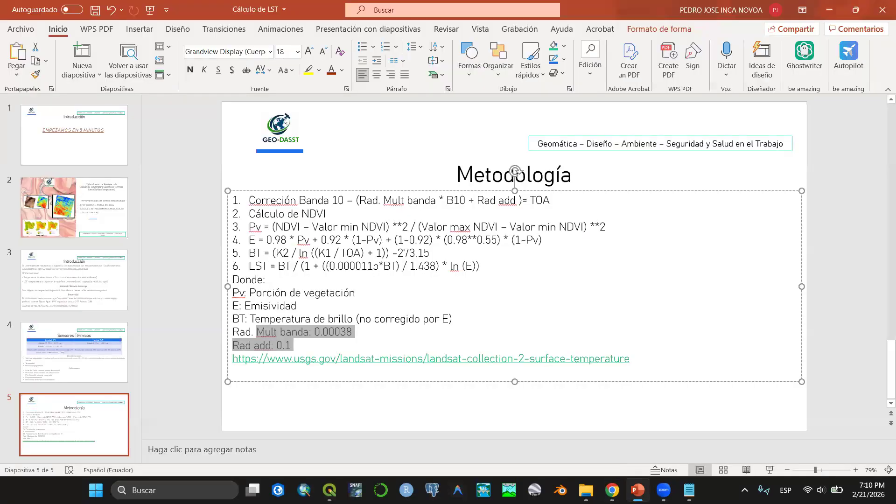
key("alt+Tab")
left_click(243, 252)
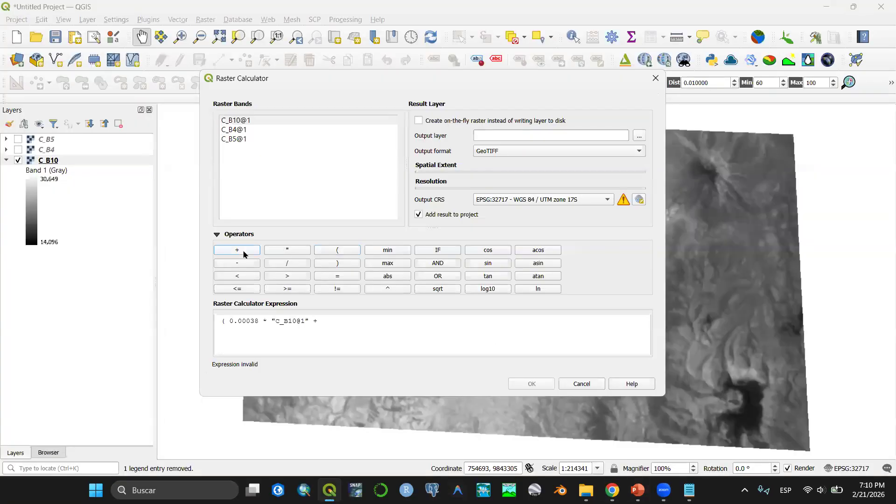
left_click(359, 329)
left_click(336, 263)
- Set the output layer to a file named TOA in the Taller folder and run the raster calculation
left_click(639, 136)
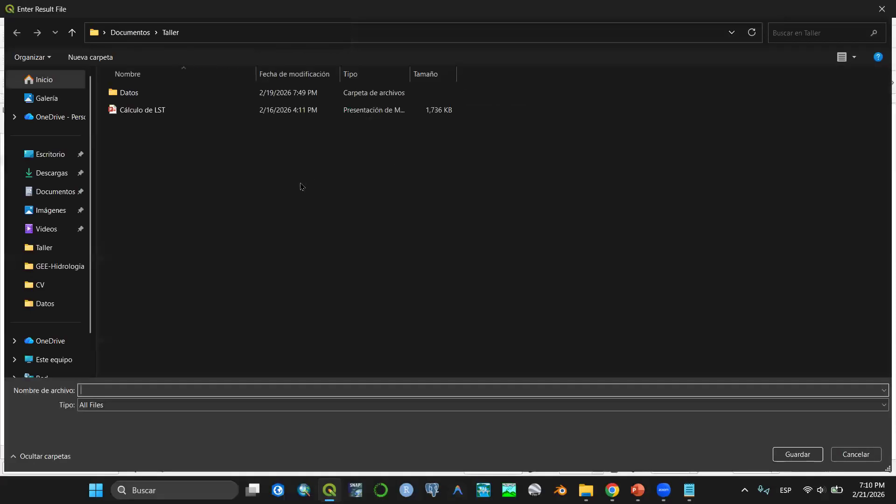
double_click(169, 93)
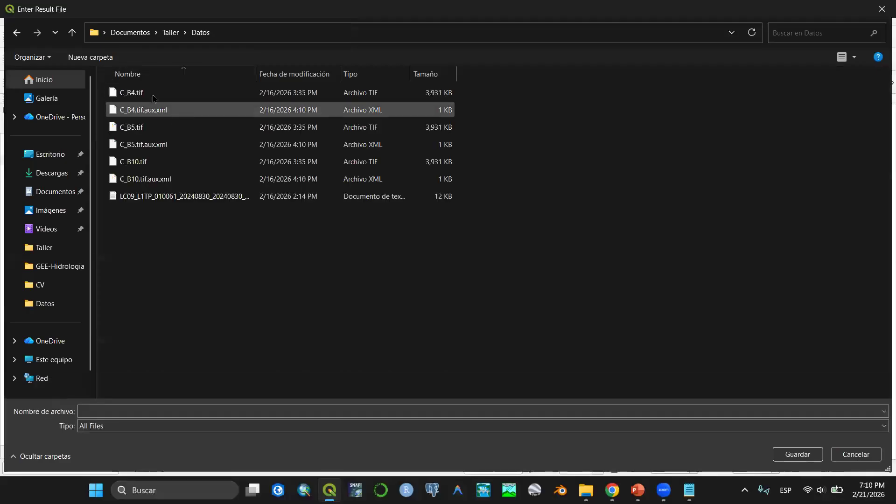
left_click(72, 32)
left_click(173, 411)
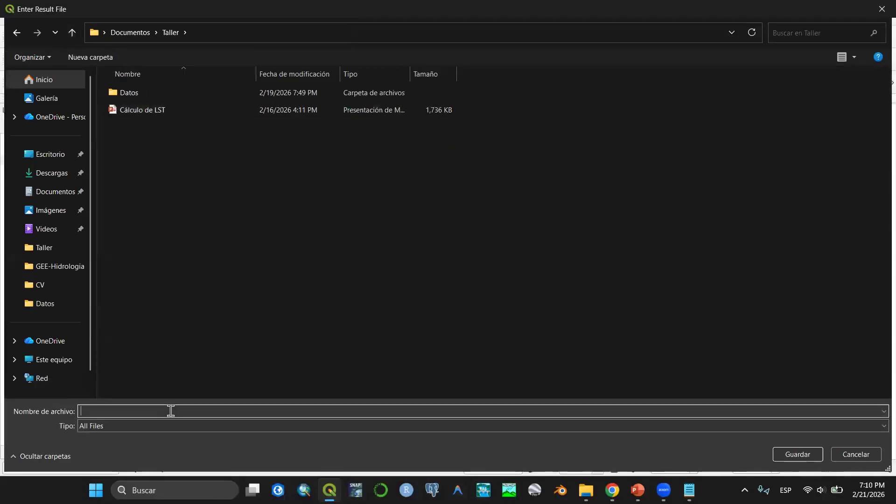
type("TOA")
left_click(795, 455)
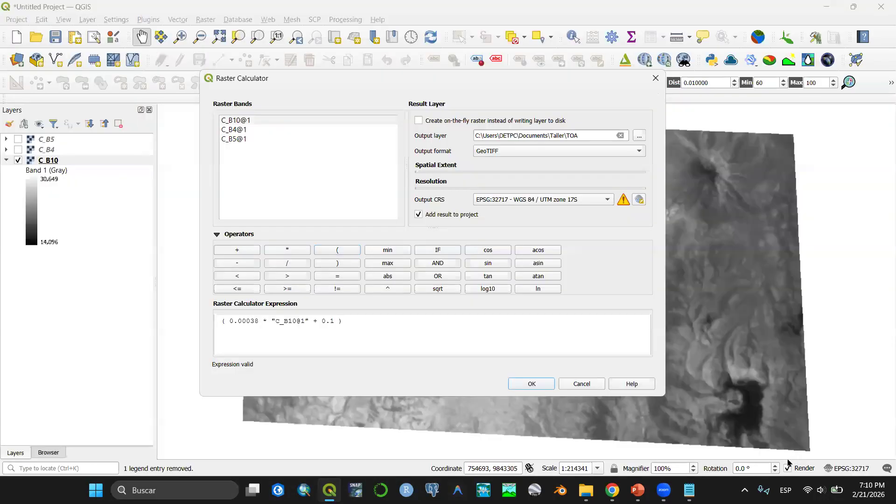
left_click(529, 387)
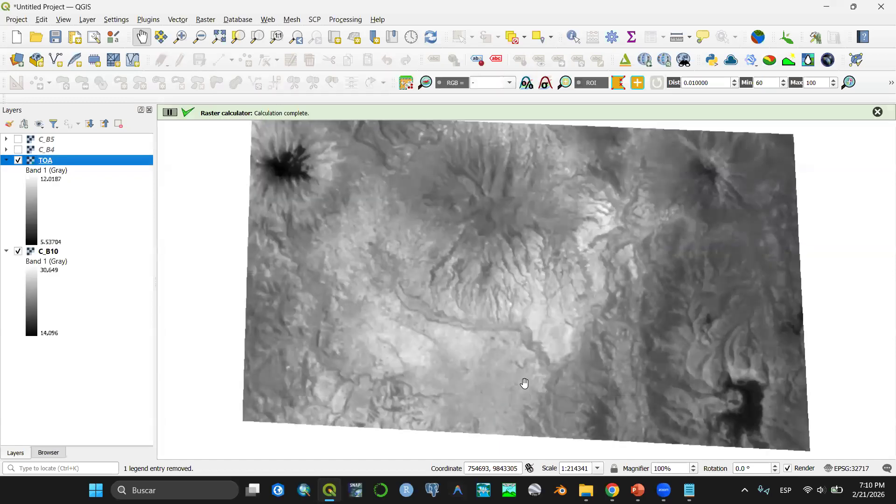
- Collapse the legends of the C_B10 and TOA layers and hide the C_B10 layer
left_click(7, 251)
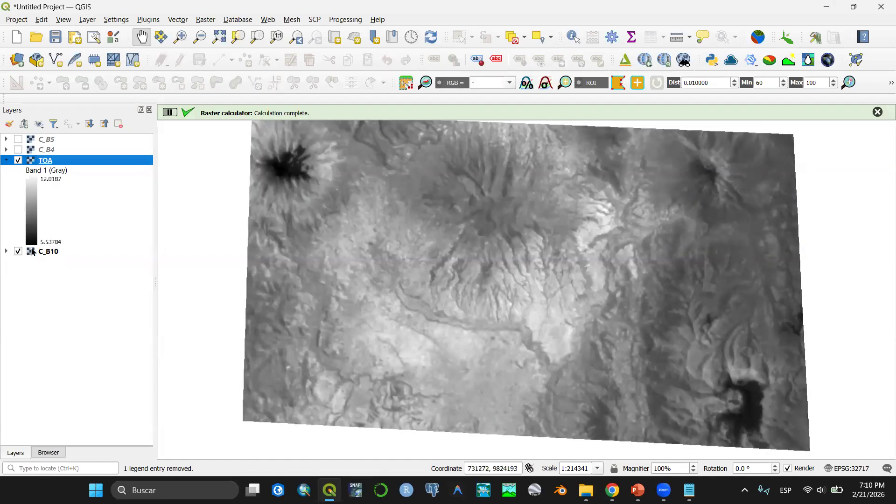
left_click(60, 252)
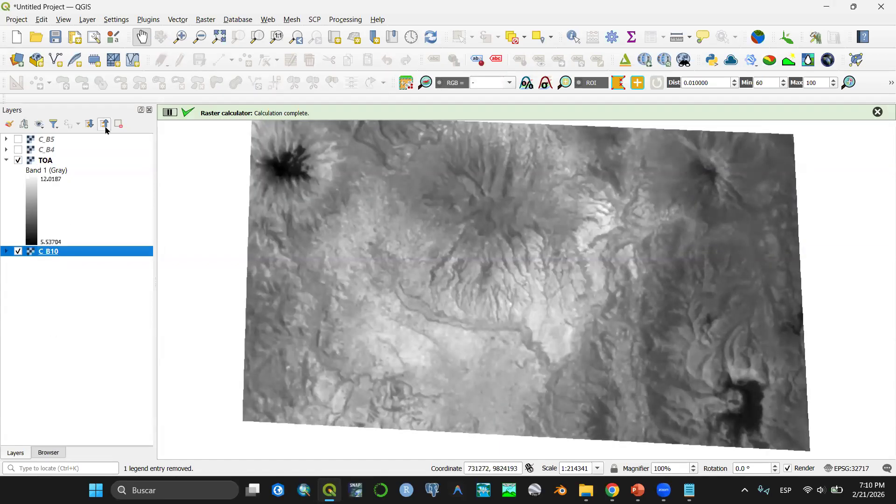
left_click(7, 160)
left_click(19, 171)
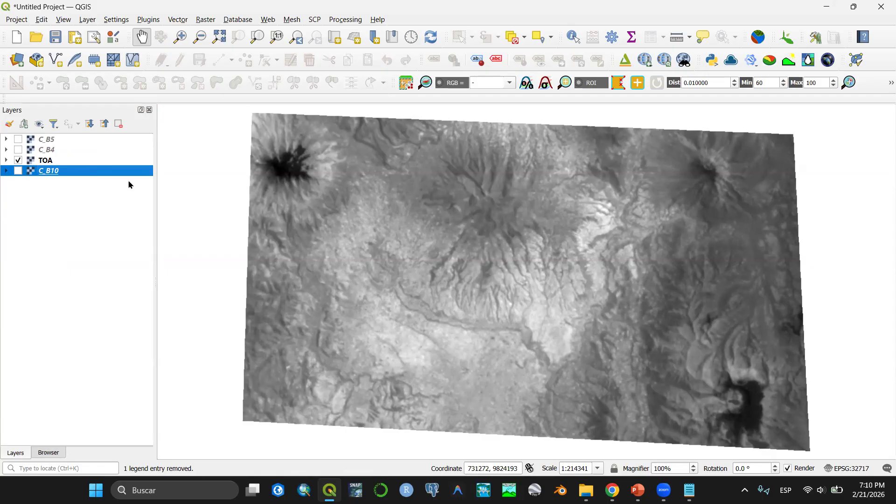
- Check the NDVI step on the PowerPoint methodology slide, then identify its input bands C_B5 and C_B4 among the QGIS layers
left_click(637, 490)
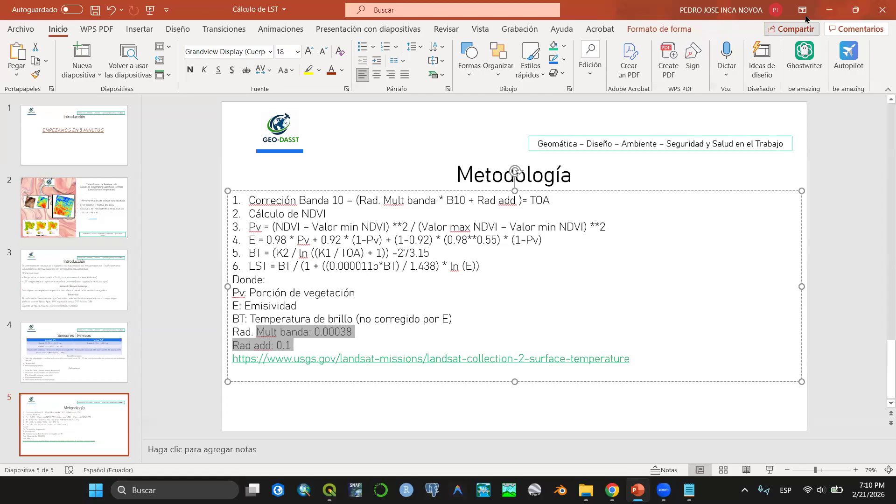
left_click(829, 9)
left_click(53, 143)
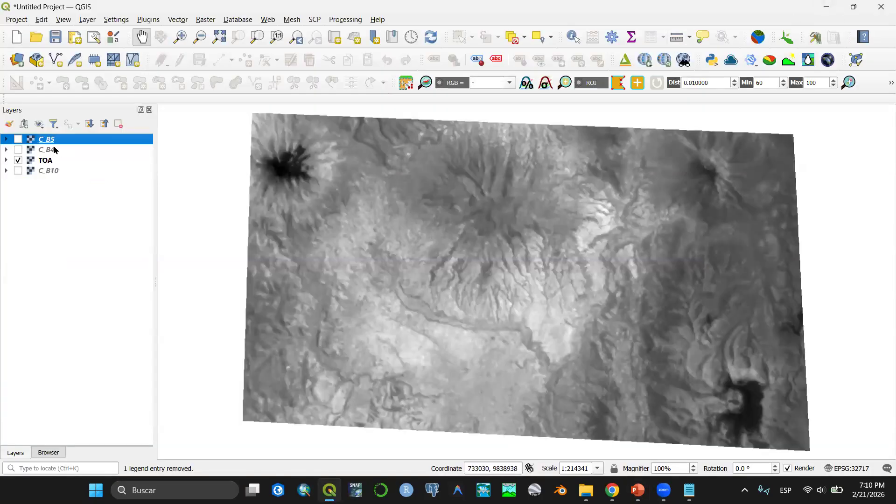
left_click(54, 150)
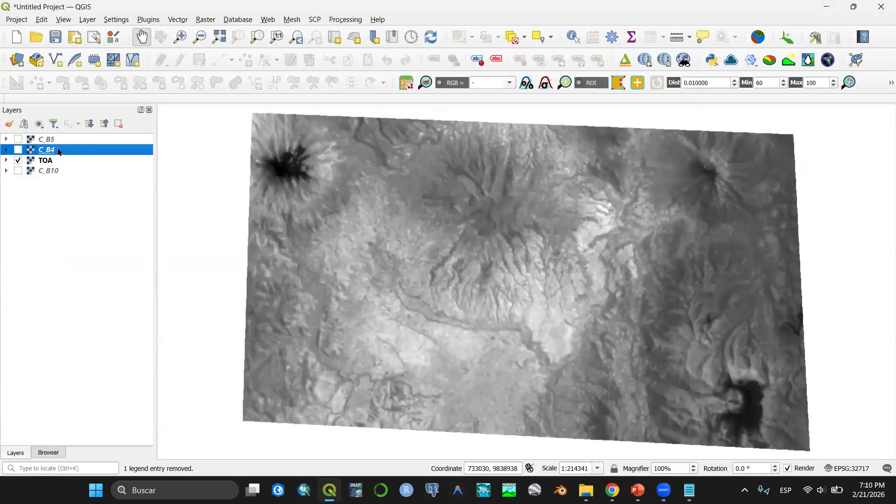
- Open a new Raster Calculator expression and enter the NDVI numerator ( "C_B5@1" - "C_B4@1" )
left_click(204, 21)
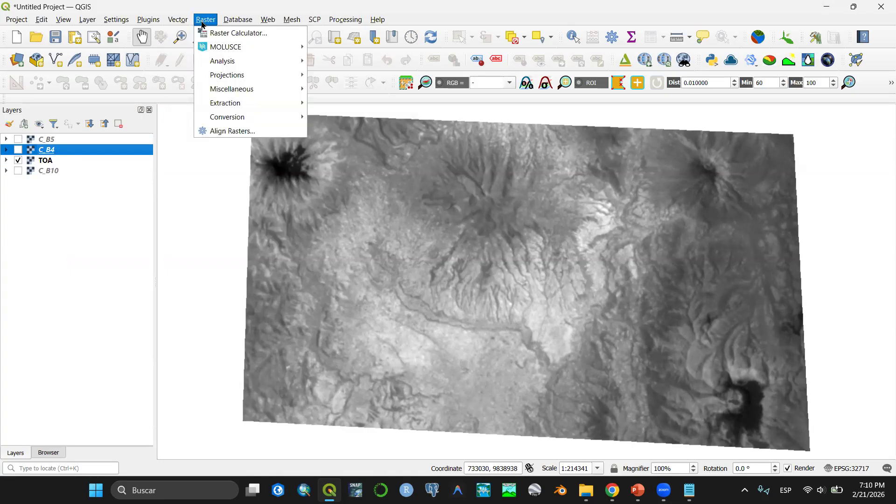
left_click(232, 32)
left_click(325, 247)
double_click(236, 139)
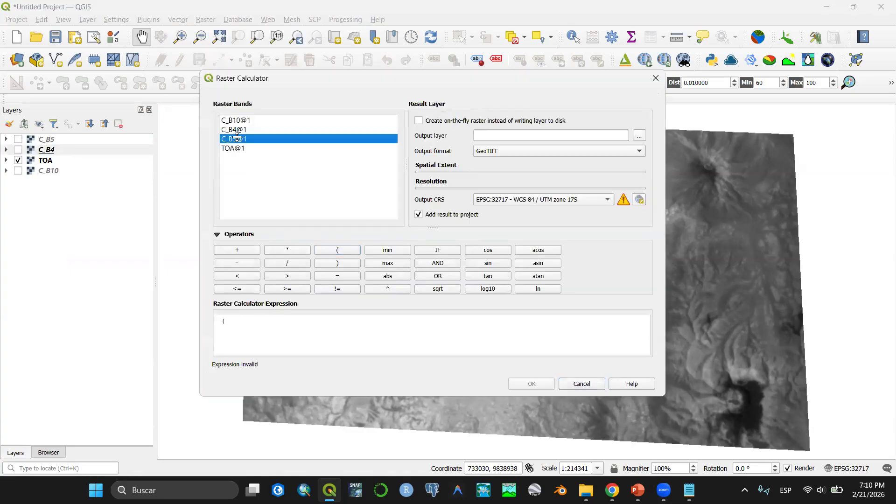
left_click(244, 264)
double_click(242, 129)
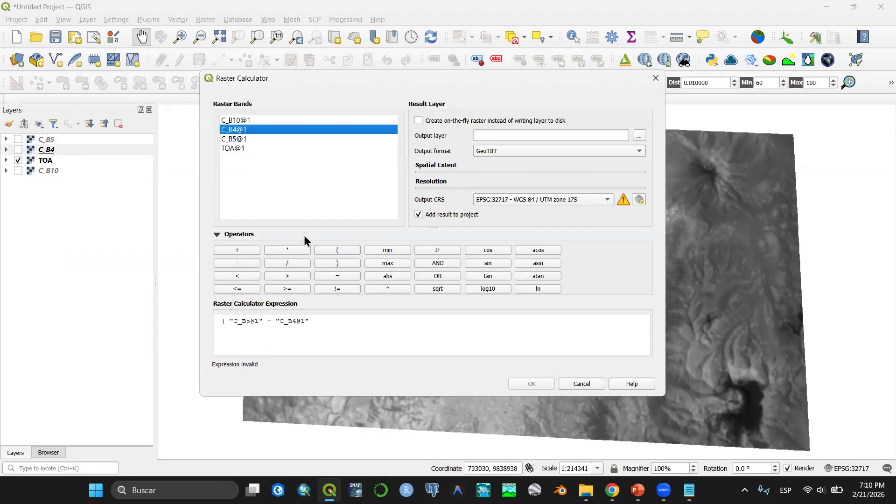
left_click(339, 262)
- Complete the NDVI expression by dividing the numerator by ( "C_B5@1" + "C_B4@1" )
left_click(285, 264)
left_click(335, 252)
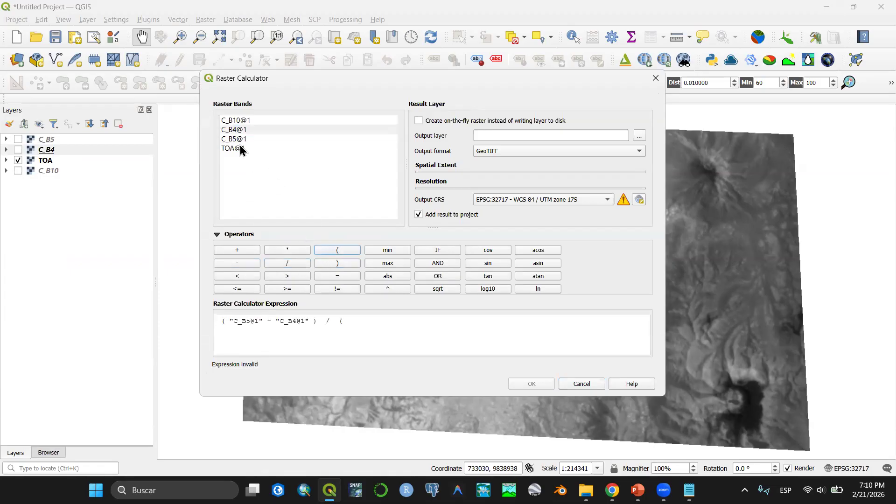
double_click(239, 140)
left_click(241, 252)
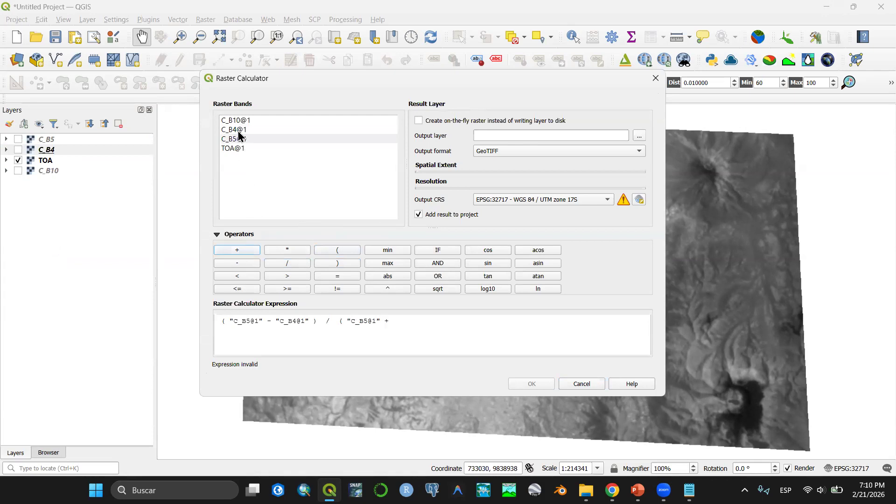
double_click(239, 131)
left_click(343, 263)
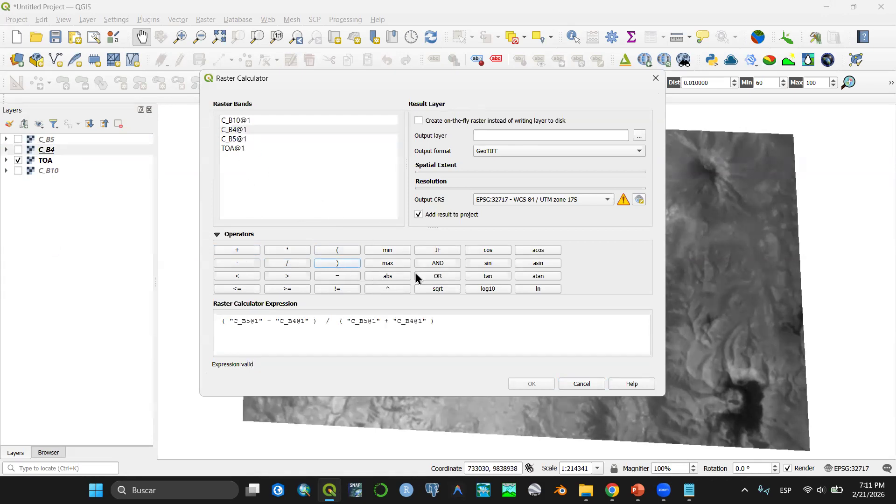
- Set the output layer to a file named ndvi in the Taller folder and run the raster calculation
left_click(639, 136)
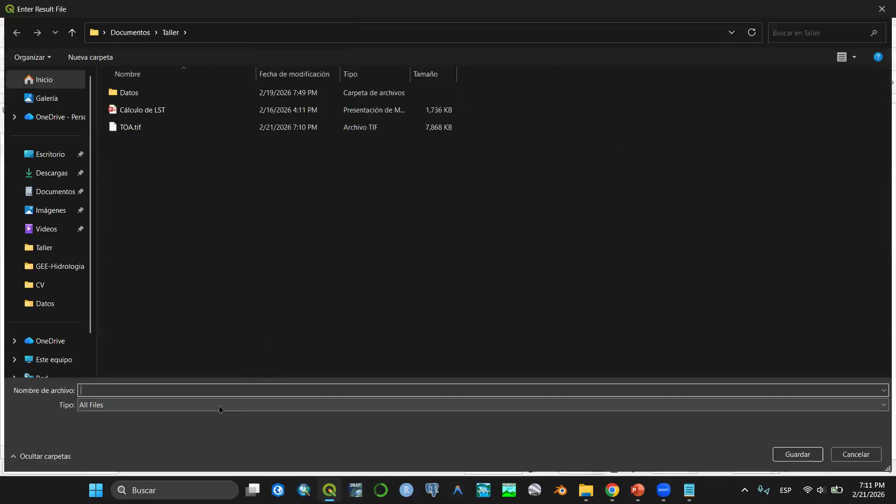
type("nd")
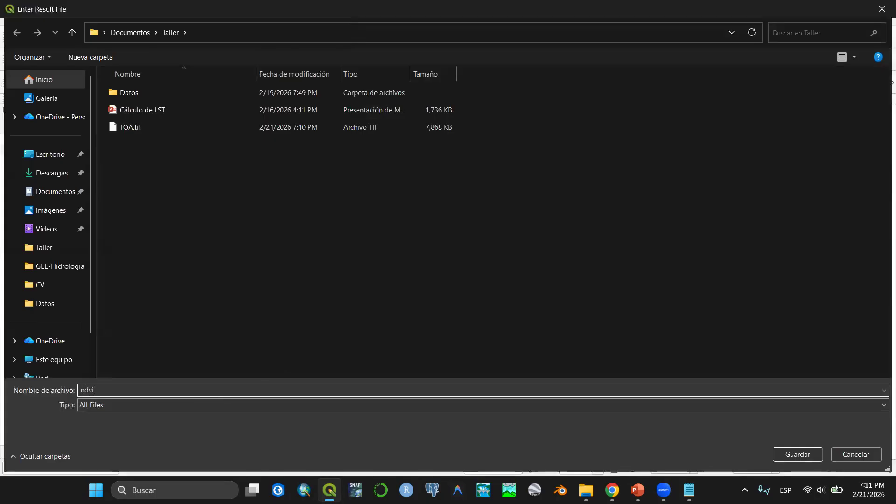
type("vi")
left_click(798, 454)
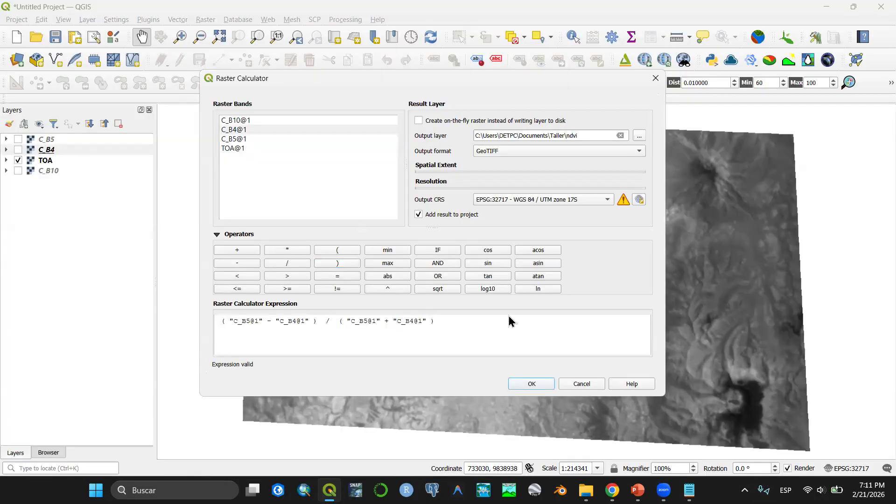
left_click(538, 385)
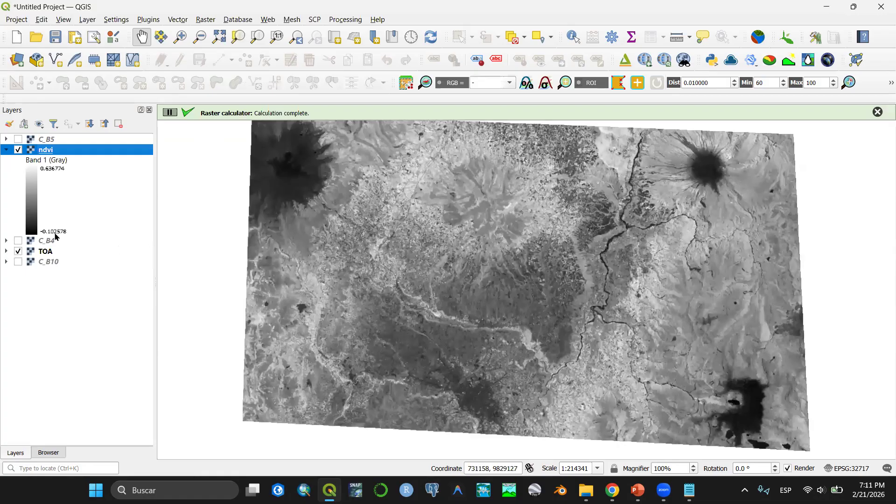
- Dismiss the calculation message and examine the ndvi raster across its whole extent
left_click_drag(528, 223, 510, 228)
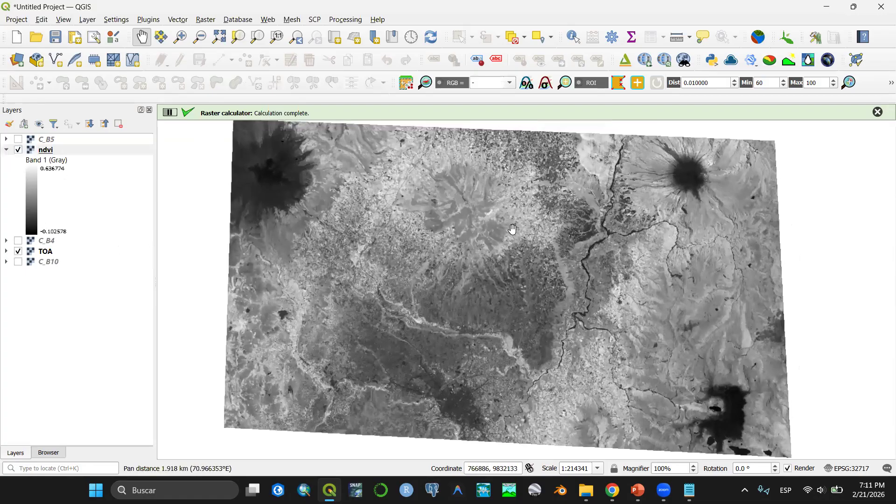
left_click(877, 114)
left_click_drag(406, 355, 646, 200)
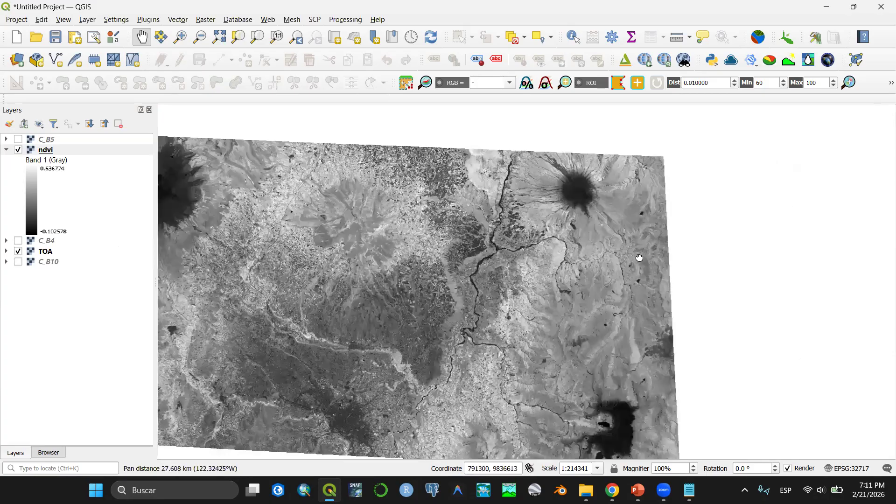
scroll(627, 257, "up", 1)
left_click_drag(503, 273, 729, 257)
scroll(406, 248, "down", 1)
left_click_drag(346, 221, 448, 213)
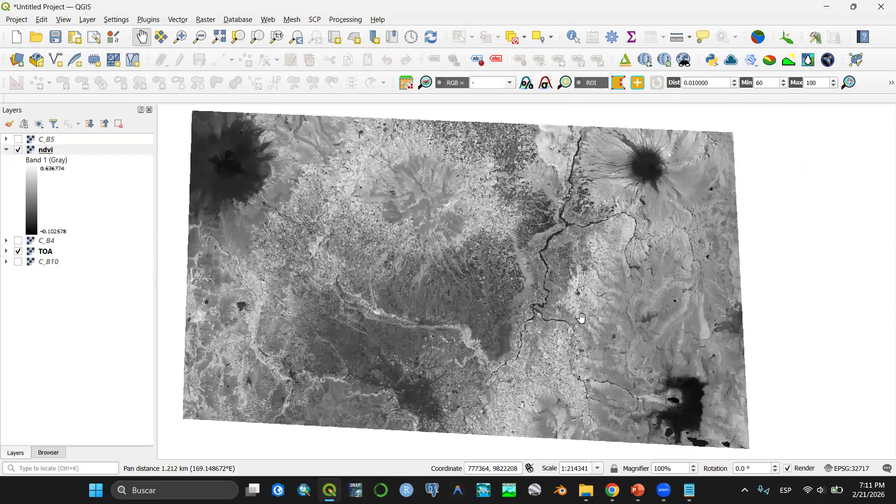
- Review and copy the Pv formula on the PowerPoint methodology slide, then open a new Raster Calculator expression in QGIS
left_click(638, 490)
left_click_drag(607, 227, 274, 228)
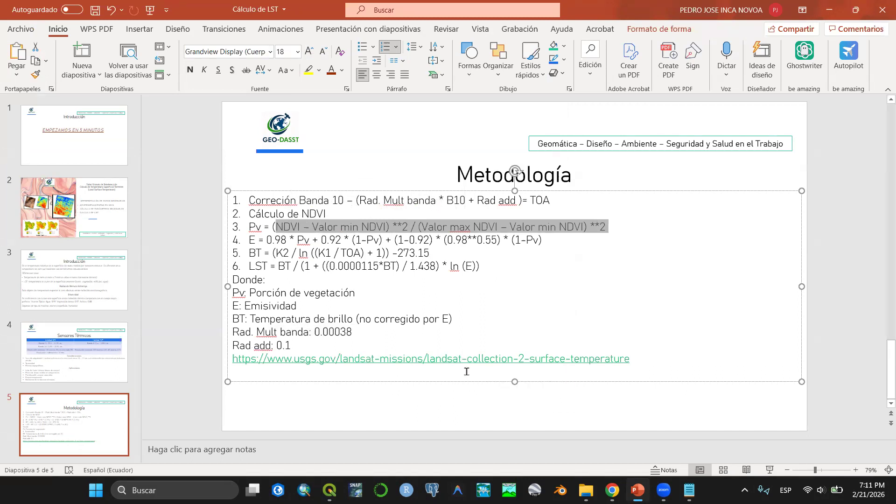
left_click(376, 230)
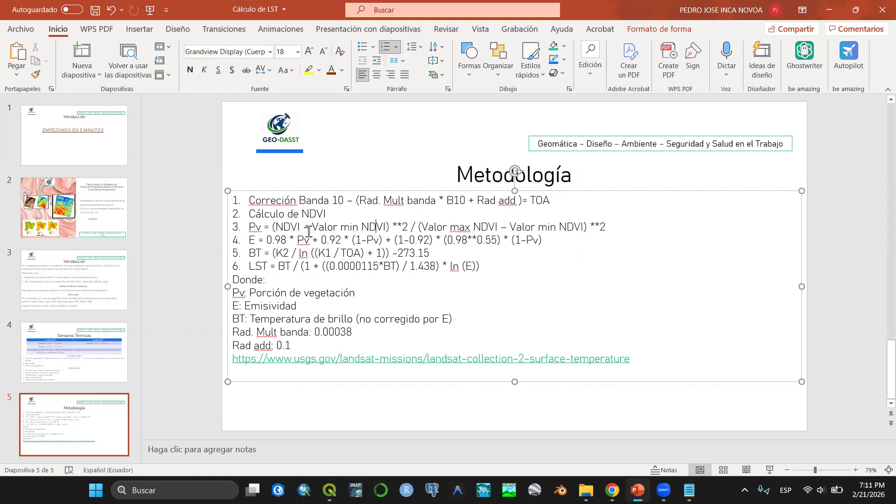
left_click_drag(272, 227, 610, 228)
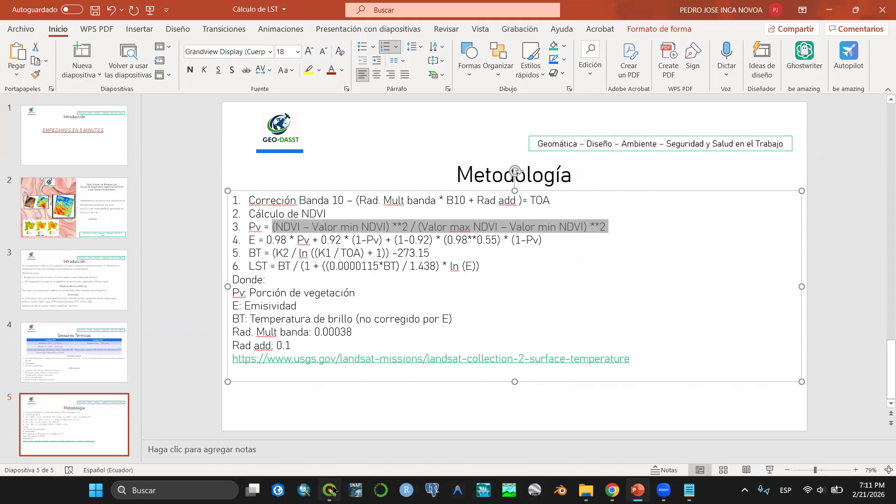
left_click(330, 490)
left_click(209, 19)
left_click(219, 32)
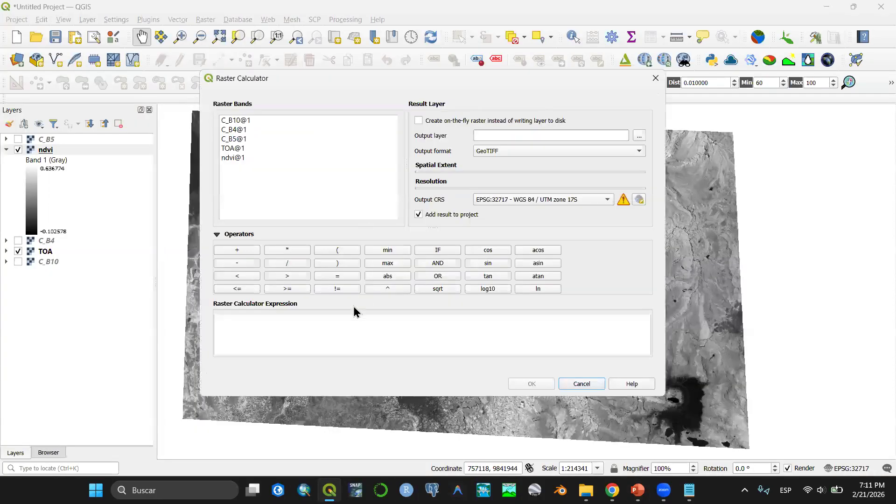
left_click(352, 323)
type("1.(NDVI – Valor min NDVI) **2 / (Valor max NDVI – Valor min NDVI) **2")
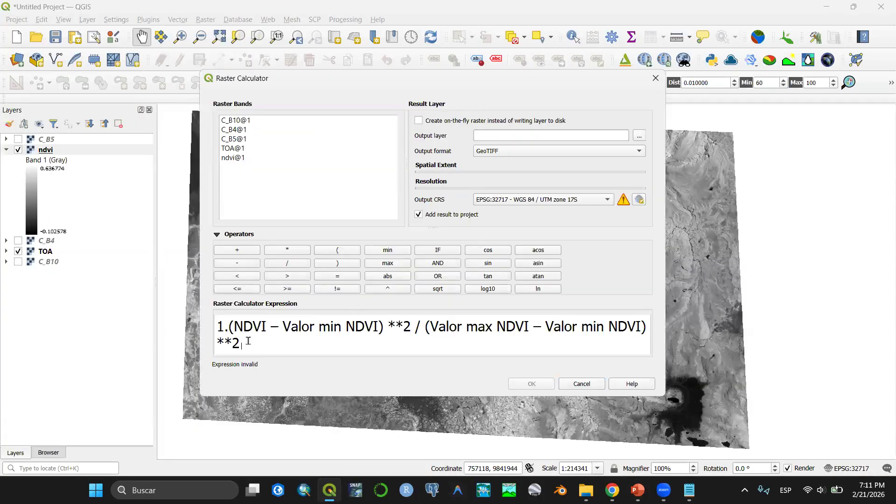
left_click(229, 325)
key("BackSpace")
key("BackSpace")
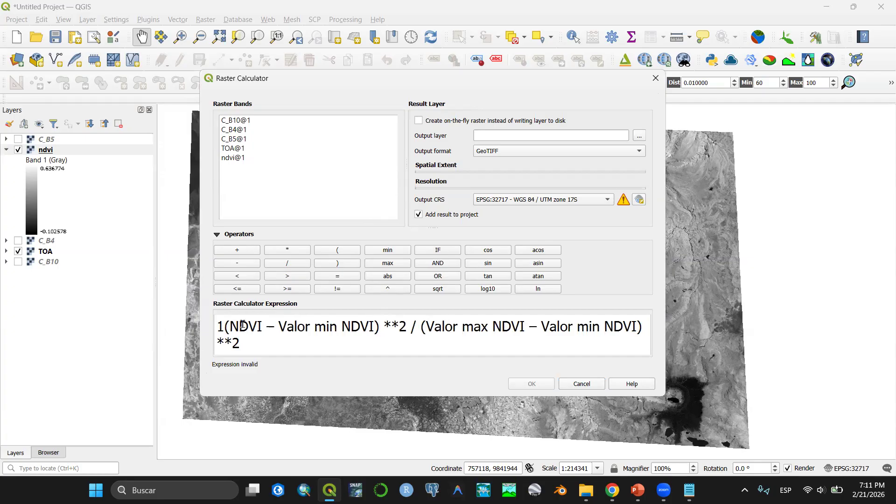
type("(")
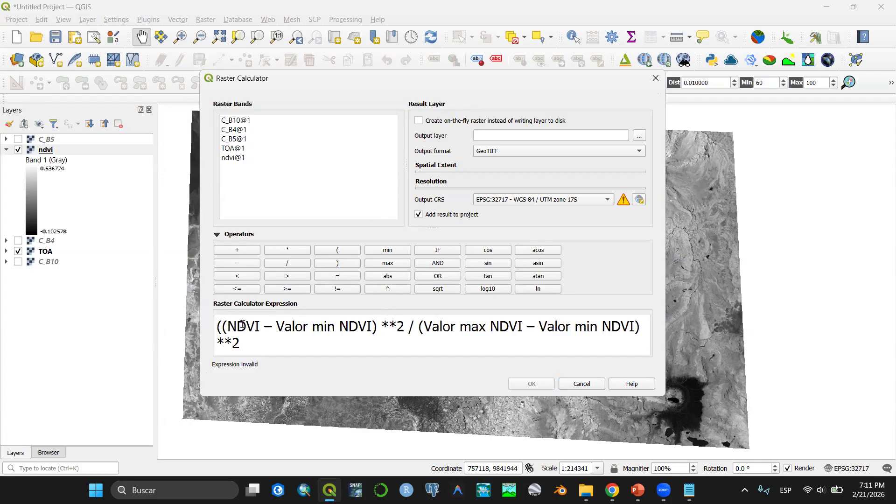
key("ctrl+a")
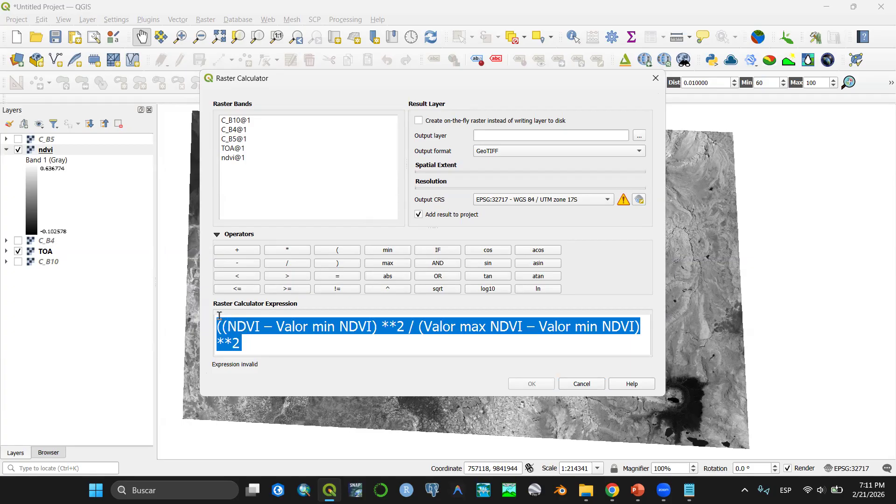
key("BackSpace")
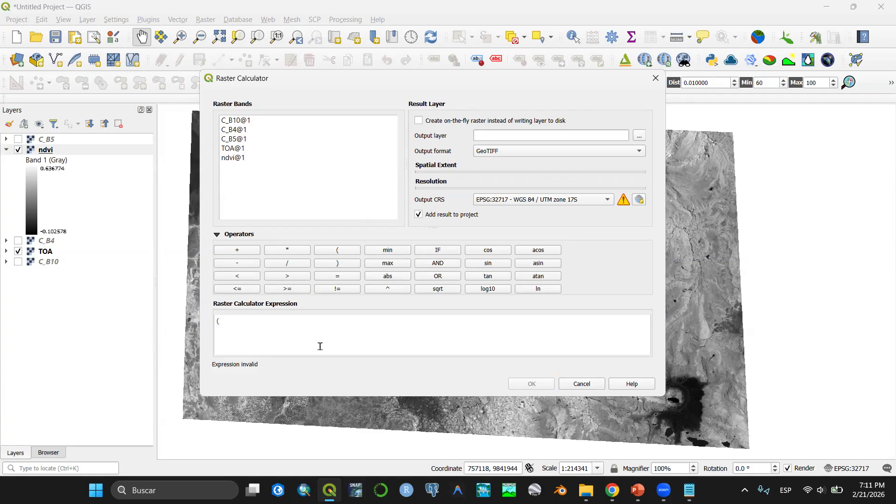
- Enter the Pv numerator ("ndvi@1" + 0.102578 ) ^ 2, checking it against the formula on the PowerPoint slide
double_click(237, 158)
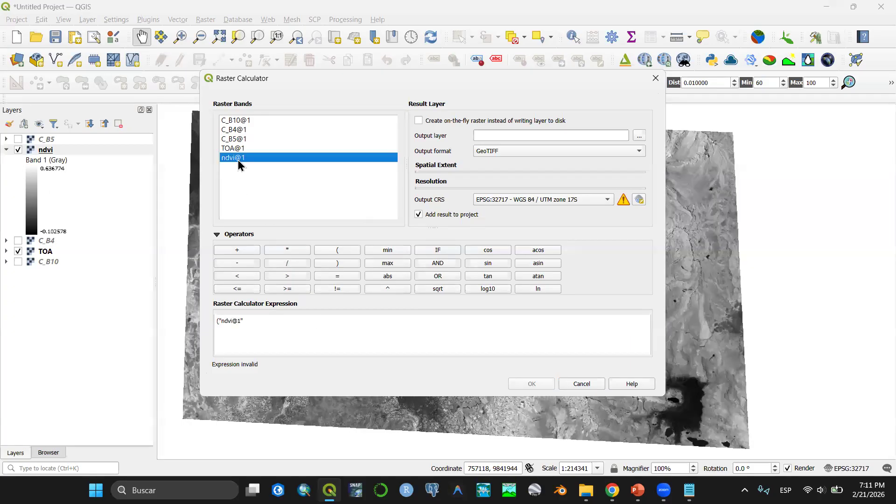
left_click(637, 490)
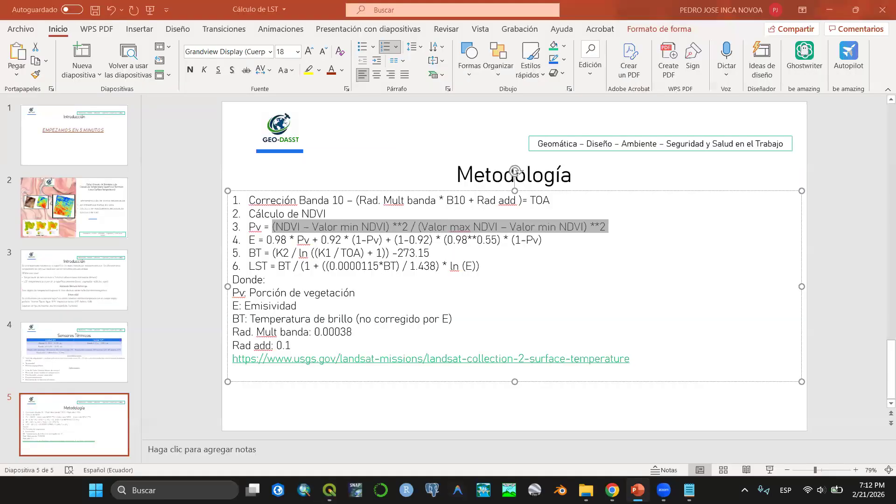
key("alt+Tab")
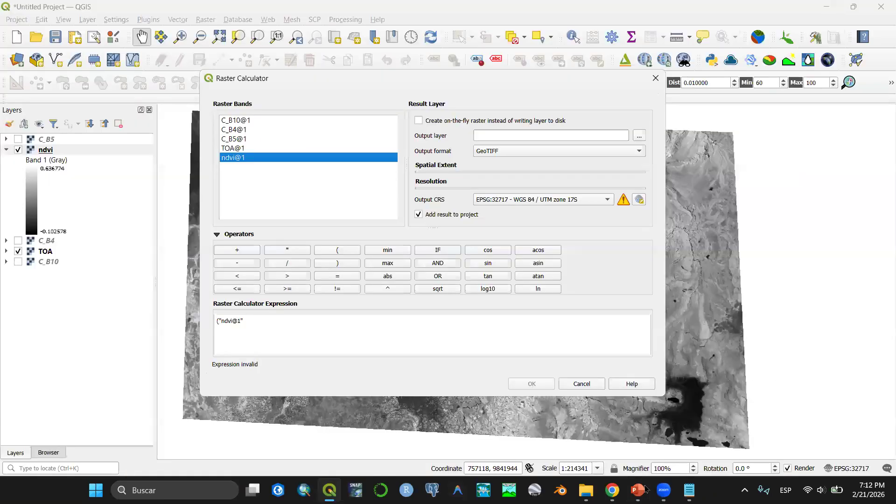
left_click(286, 320)
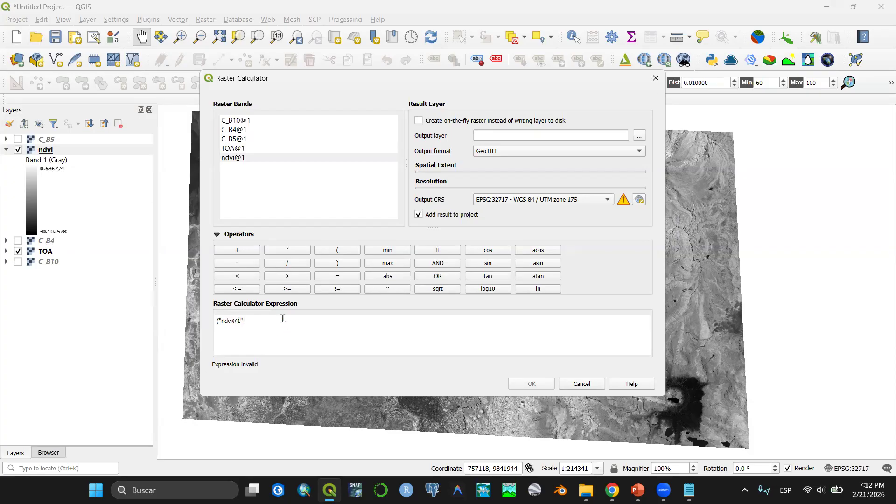
left_click(238, 250)
left_click(329, 265)
left_click(381, 290)
type("2578 ) ^ 2")
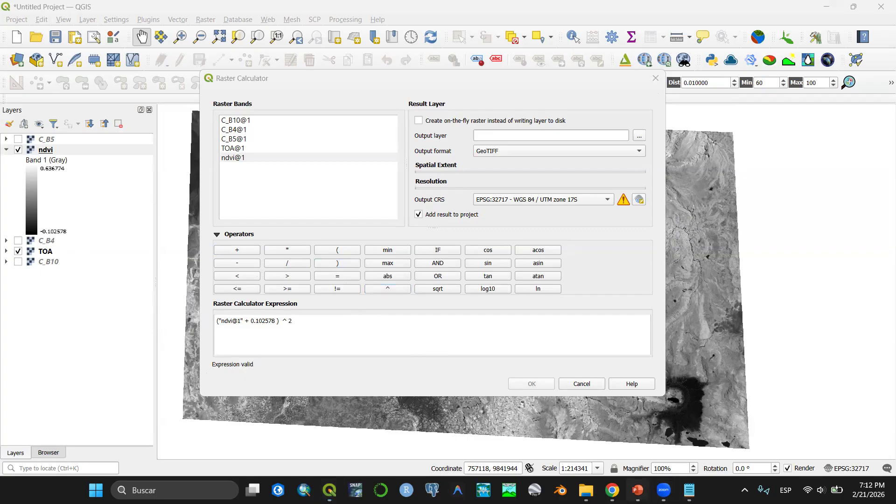
- Check the Pv formula on the PowerPoint slide and add the start of the denominator, / ( 0.636774, to the expression
left_click(638, 490)
key("alt+Tab")
left_click(298, 262)
left_click(341, 252)
left_click(319, 319)
type("0.636774")
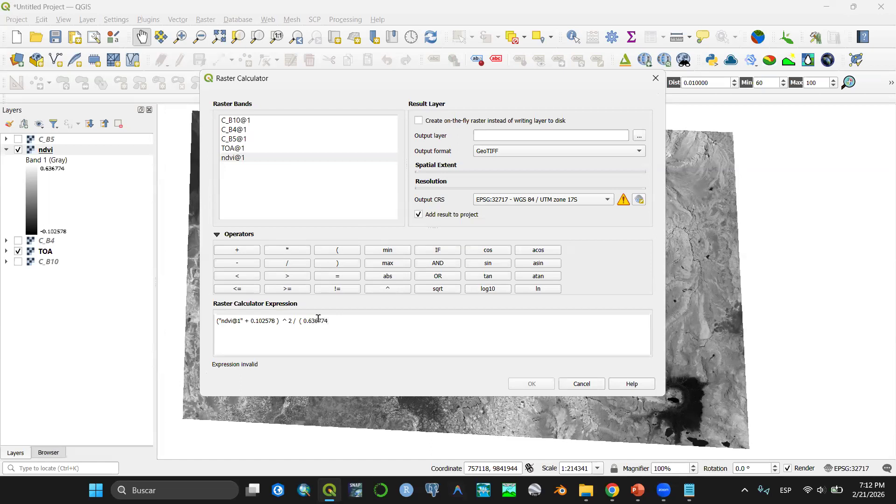
- Copy + 0.102578 ) from the numerator to the denominator, square it with ^ 2, and compare the expression with the PowerPoint slide
left_click_drag(245, 320, 278, 322)
right_click(269, 323)
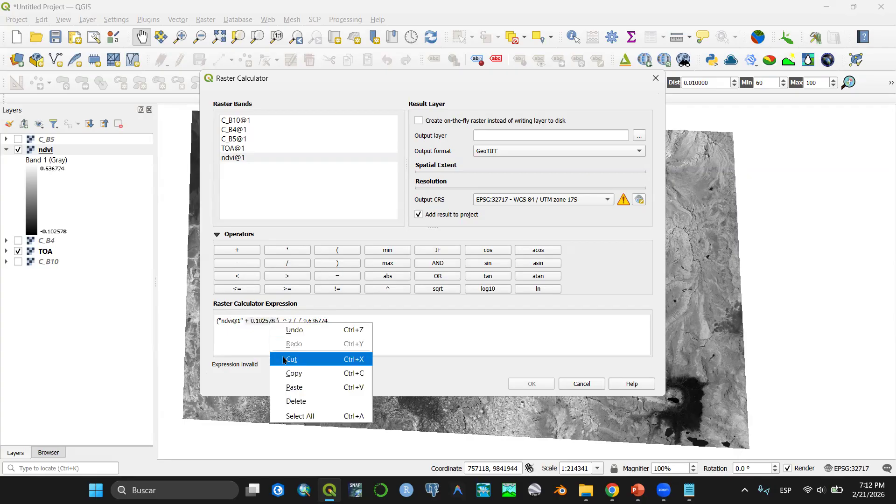
left_click(296, 367)
left_click(337, 323)
right_click(337, 323)
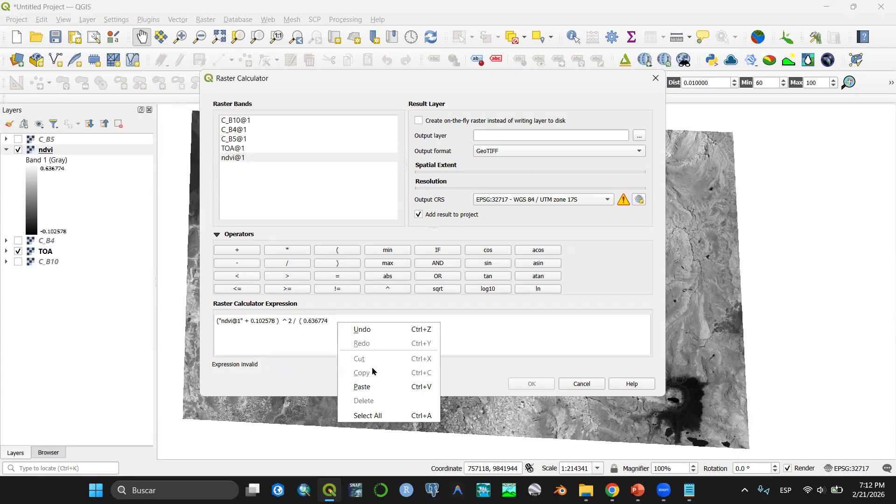
left_click(368, 387)
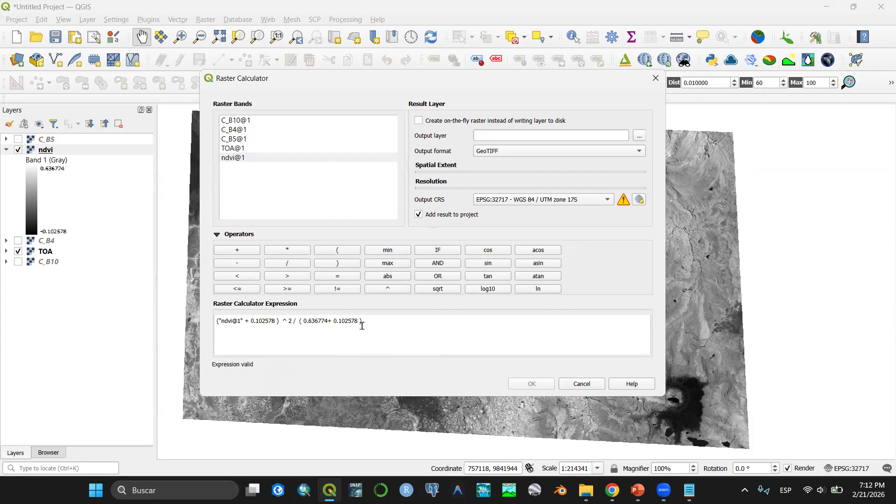
left_click(387, 289)
type("2")
left_click(637, 490)
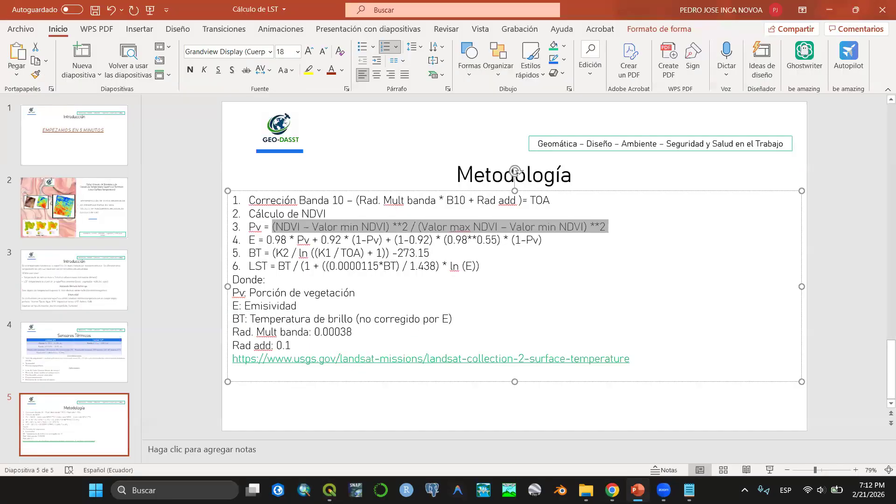
left_click(637, 490)
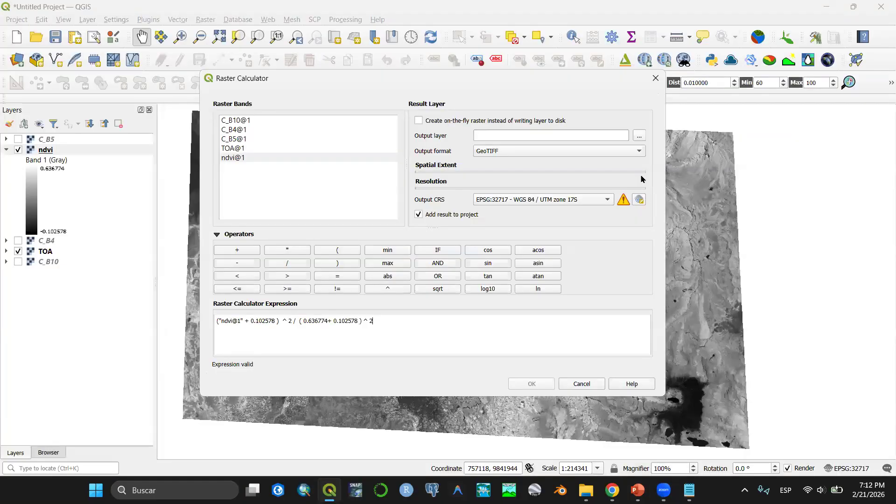
- Set the output layer to a file named pv in the Taller folder and run the raster calculation
left_click(643, 134)
type("pv")
left_click(795, 454)
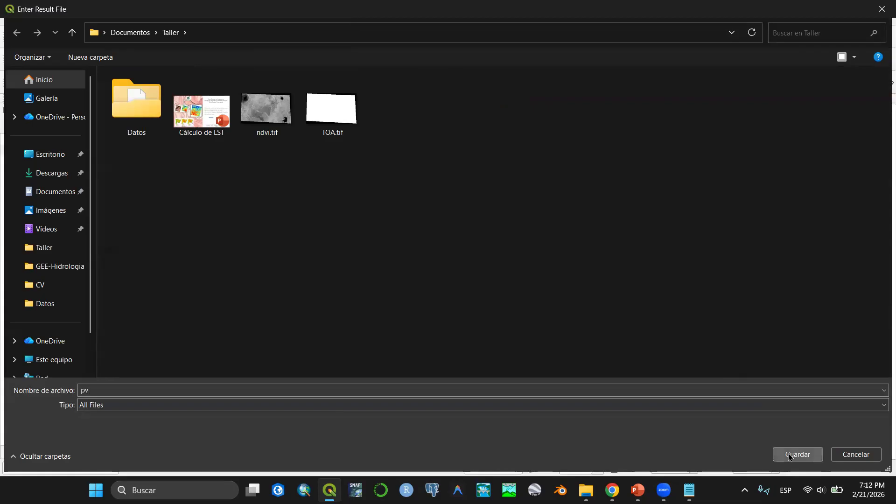
left_click(527, 384)
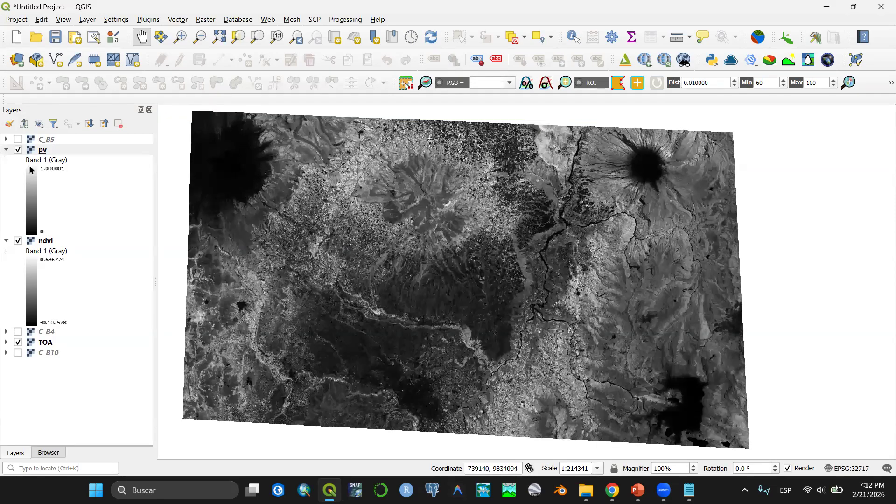
- Zoom in on the dark urban area of the pv raster and add the Google Satellite basemap from QuickMapServices
left_click_drag(399, 373, 420, 290)
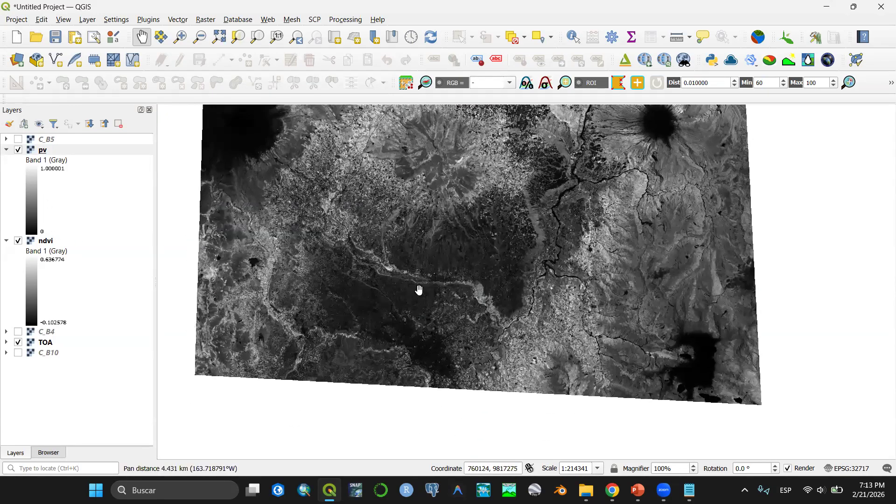
scroll(421, 294, "up", 3)
scroll(467, 303, "up", 1)
scroll(411, 241, "up", 1)
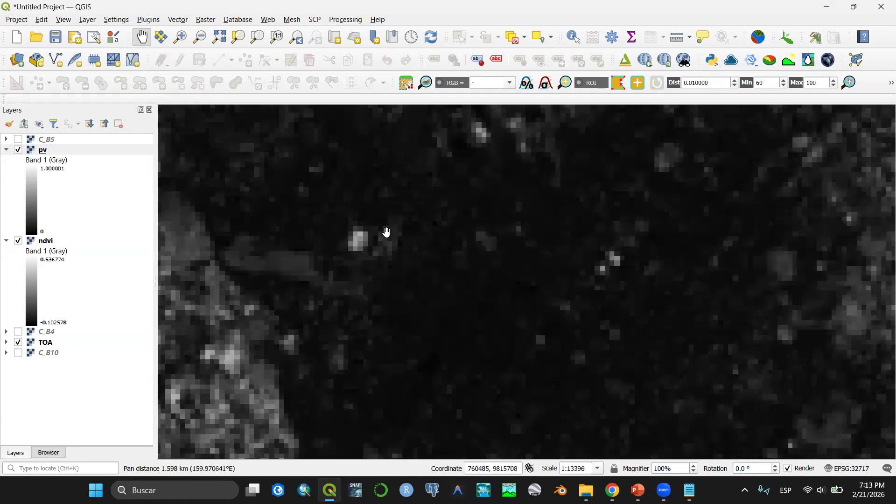
left_click(264, 20)
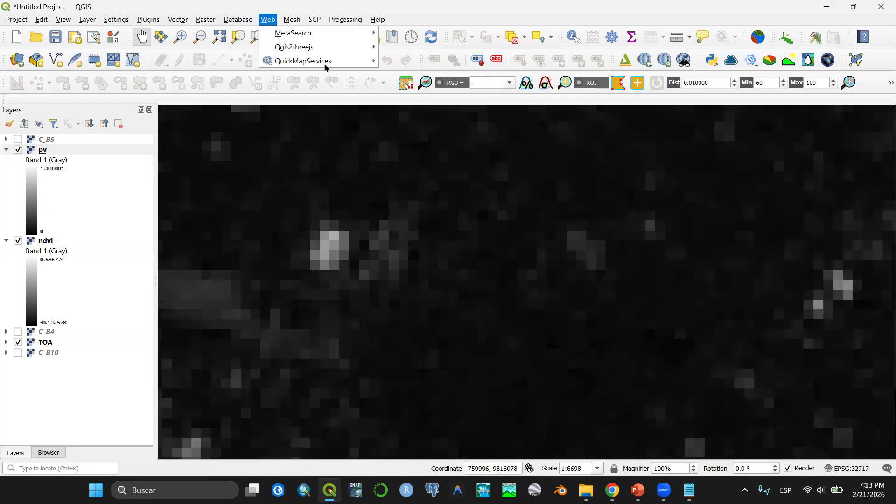
mouse_move(329, 62)
mouse_move(455, 132)
left_click(540, 172)
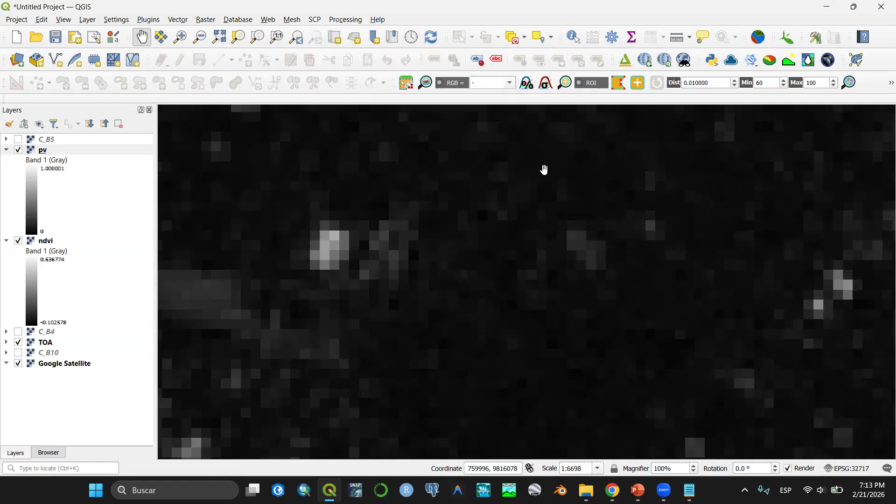
- Hide the TOA and ndvi layers and switch pv off and on to compare it with the Google Satellite imagery
left_click(18, 344)
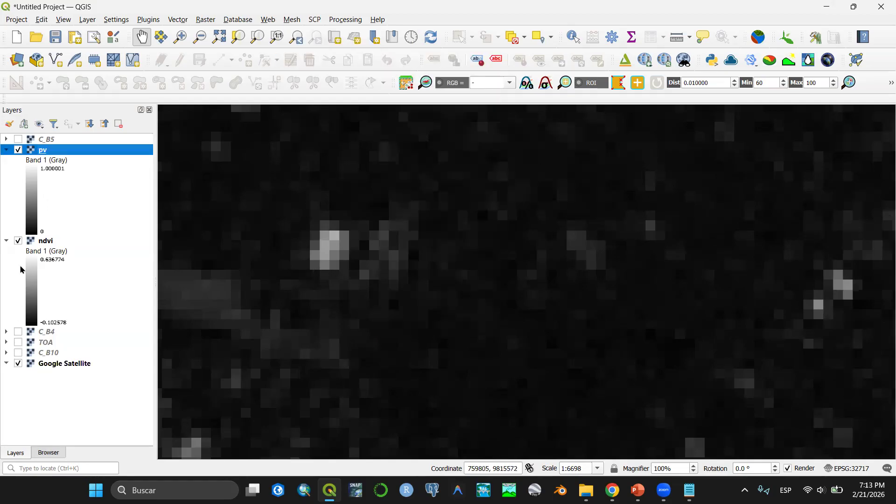
left_click(18, 150)
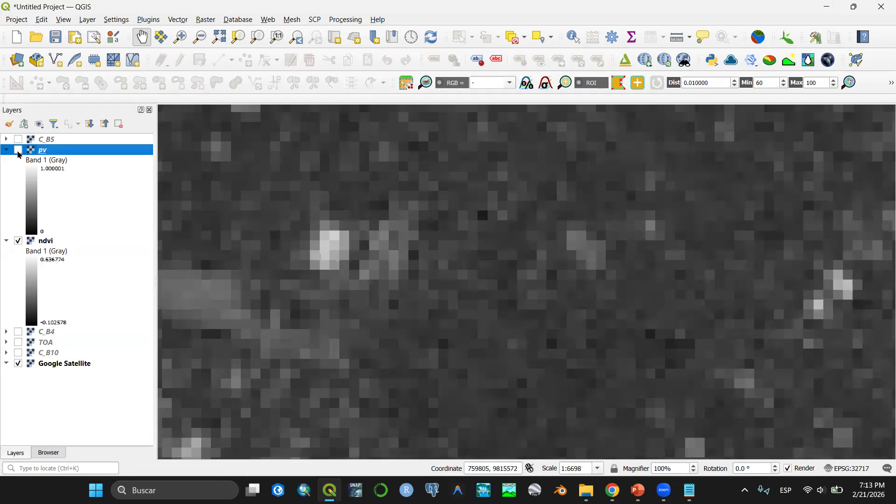
left_click(18, 150)
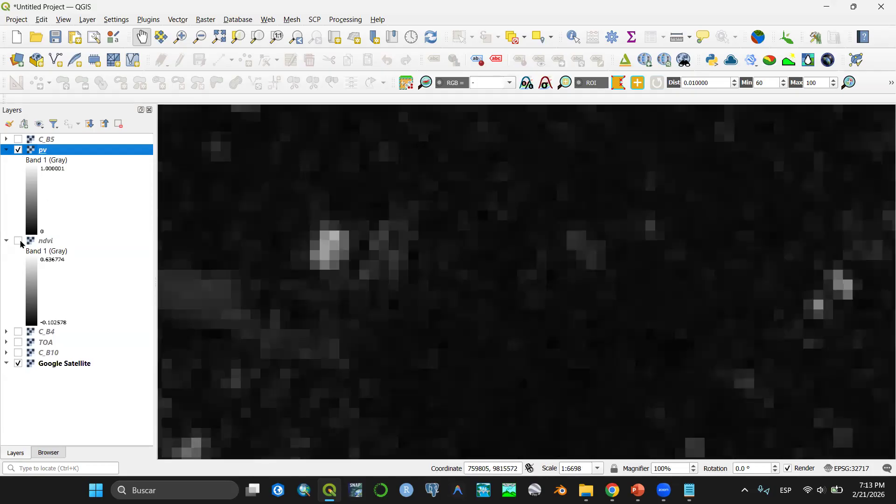
key("space")
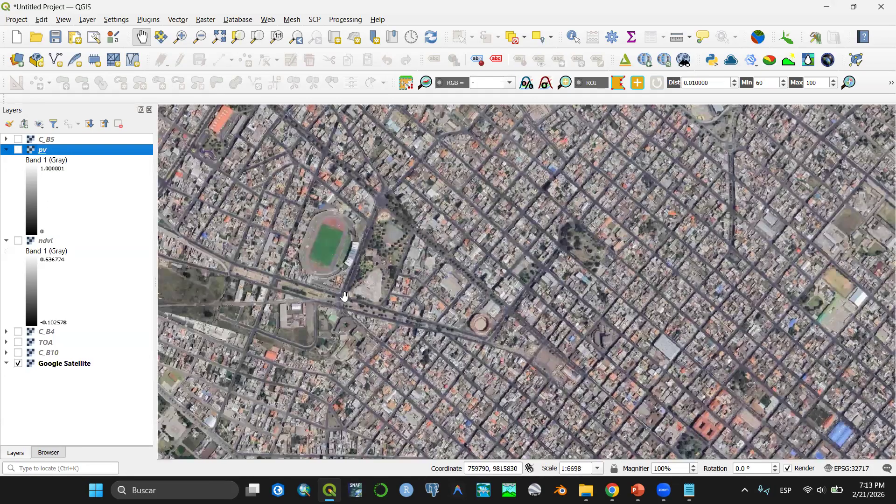
left_click(18, 151)
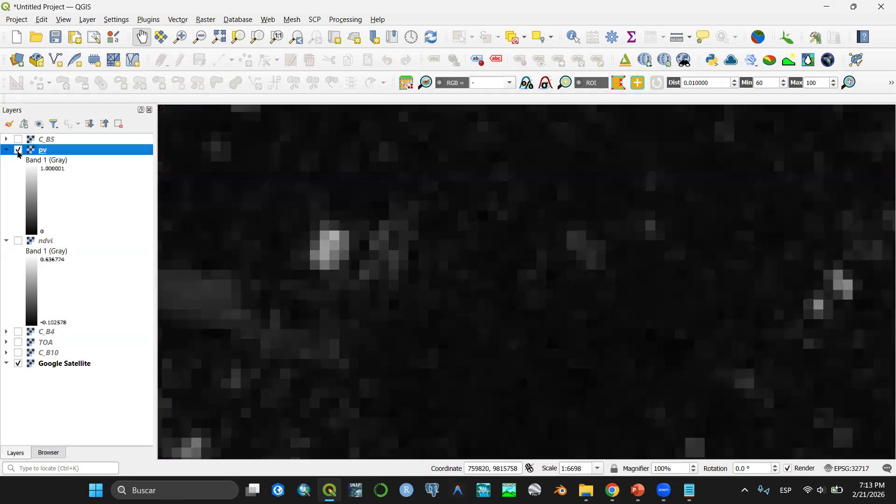
- Return to the full extent of the pv raster and hide the Google Satellite layer
scroll(361, 260, "down", 3)
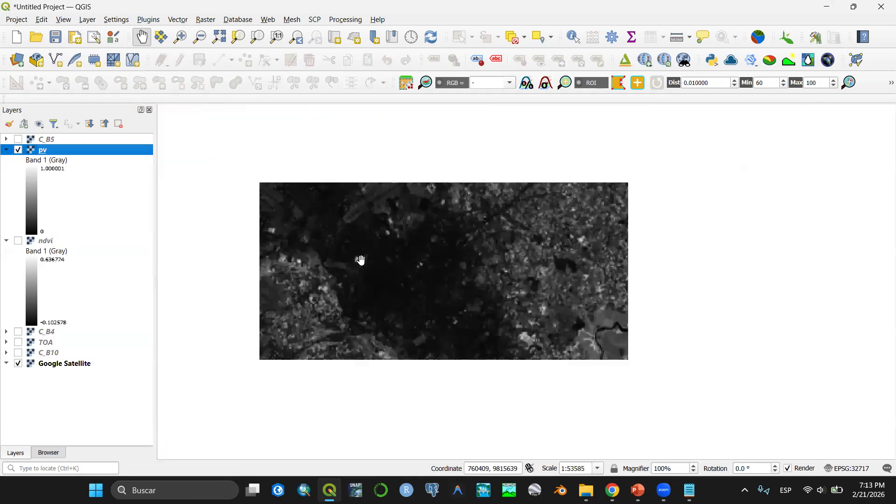
scroll(361, 260, "down", 3)
left_click_drag(377, 248, 427, 291)
scroll(385, 239, "up", 1)
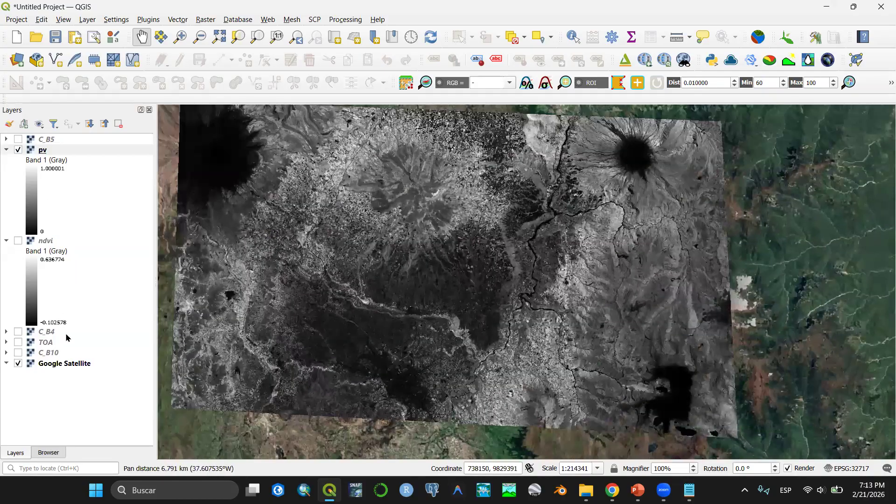
left_click(18, 364)
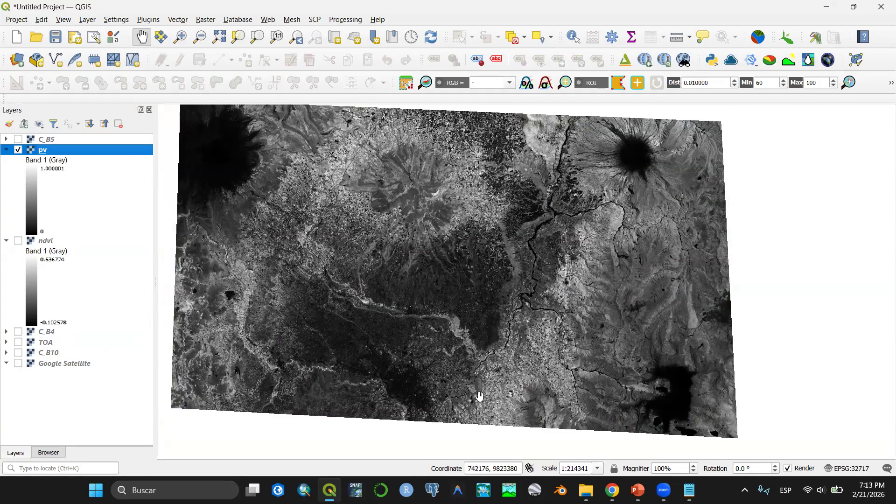
- Review the emissivity (E) formula on the PowerPoint methodology slide and return to QGIS
left_click(637, 490)
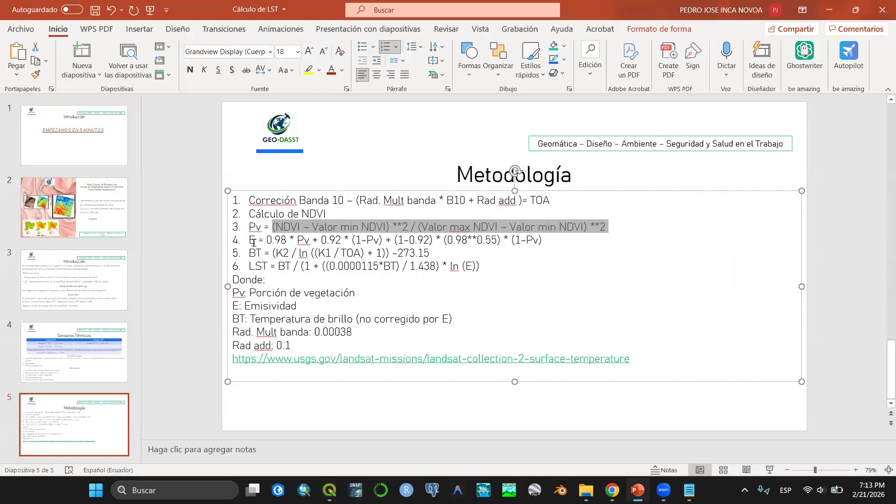
left_click_drag(268, 241, 533, 247)
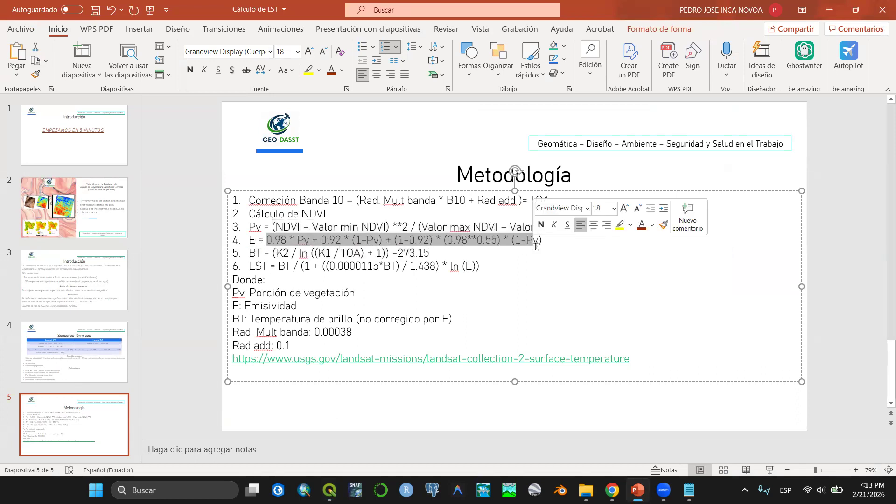
left_click(276, 245)
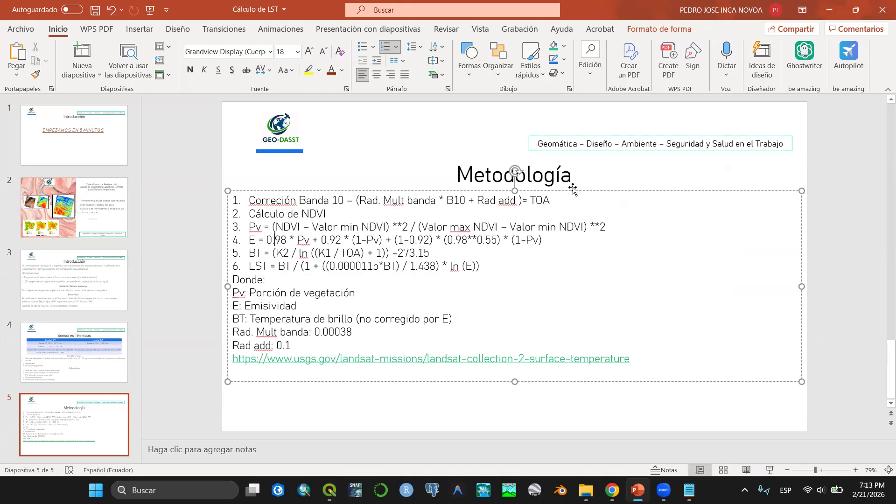
left_click(835, 7)
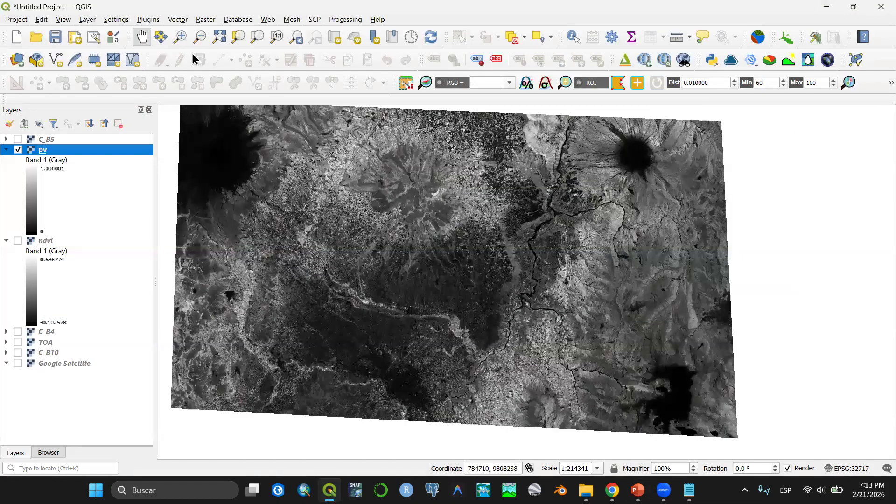
- Collapse the layer legends and start the emissivity expression in the Raster Calculator with 0.98*"pv@1", following the PowerPoint slide
left_click(104, 123)
left_click(206, 19)
left_click(227, 32)
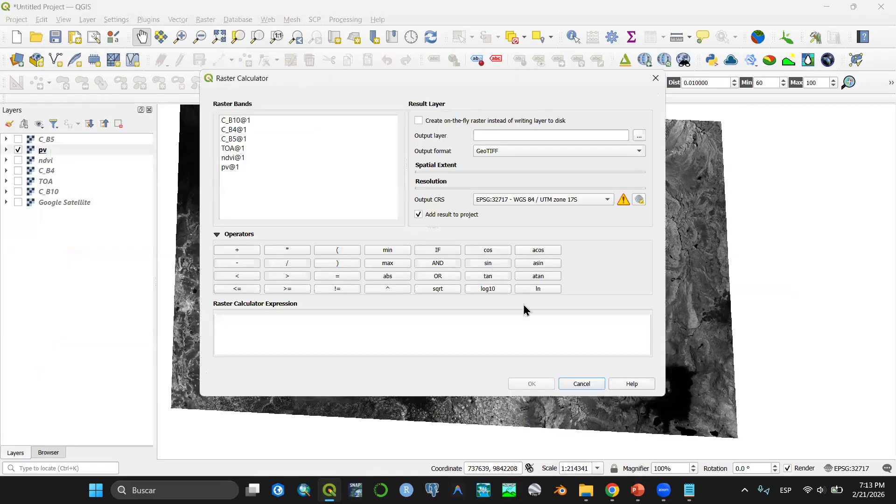
left_click(638, 490)
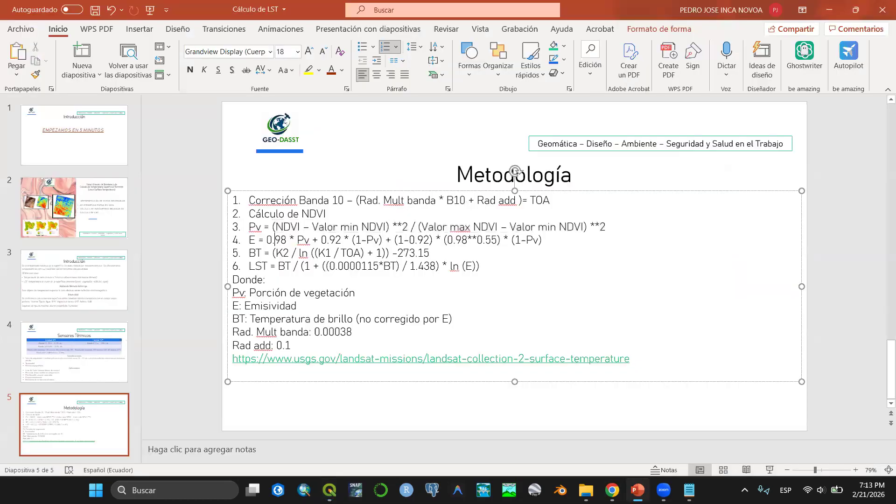
key("alt+Tab")
left_click(333, 334)
type("0.98*")
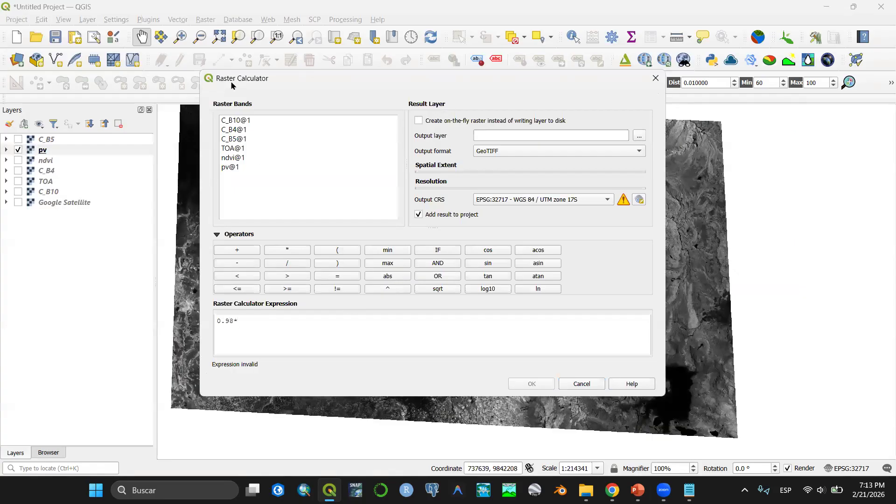
double_click(236, 168)
- Append + 0.92 * ( 1-"pv@1" ) to the expression, checking it against the emissivity formula on the PowerPoint slide
left_click(638, 491)
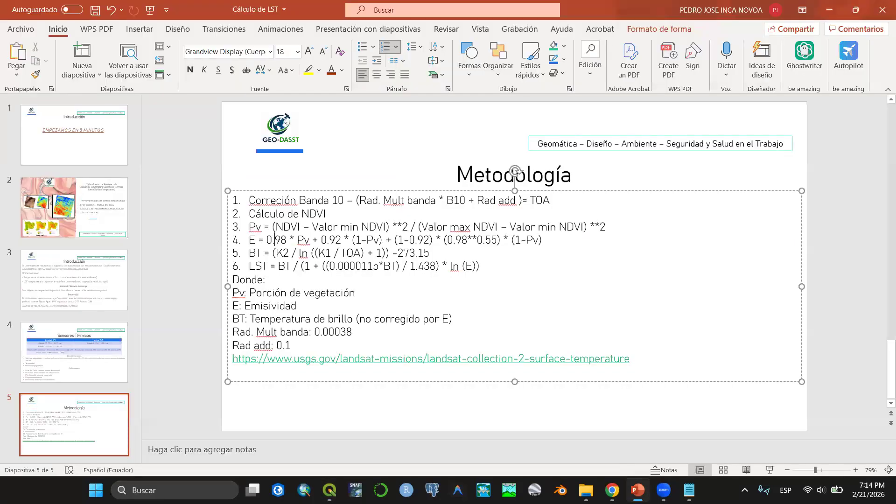
key("alt+Tab")
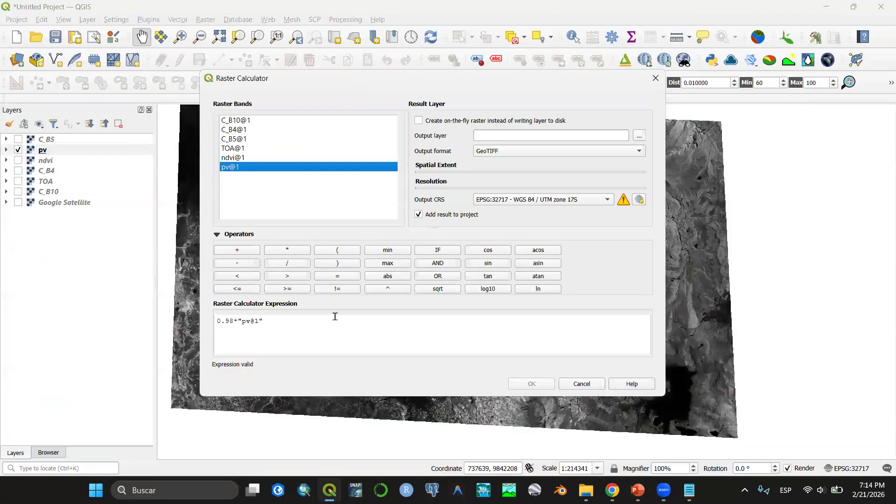
left_click(251, 252)
left_click(292, 326)
type("0")
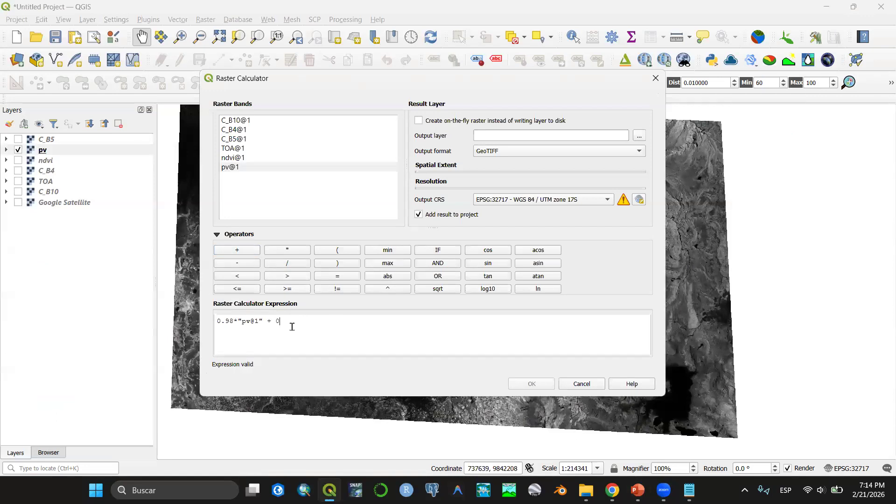
left_click(638, 490)
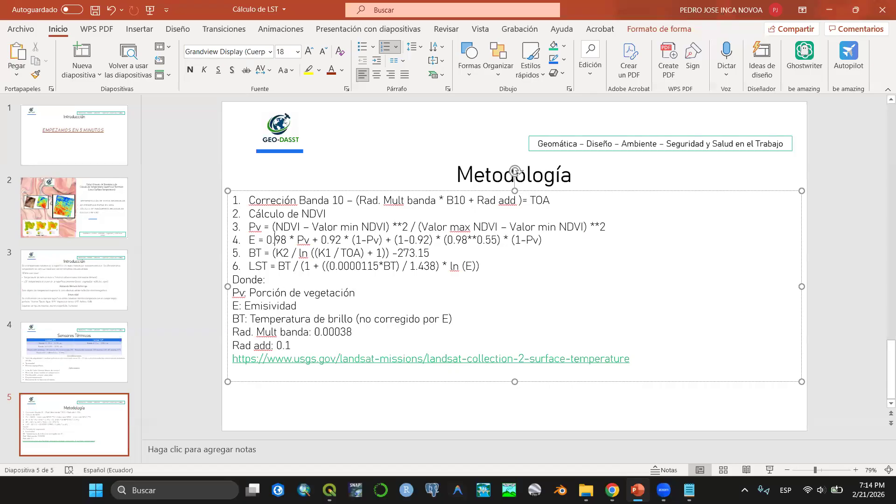
key("alt+Tab")
left_click(287, 250)
left_click(337, 250)
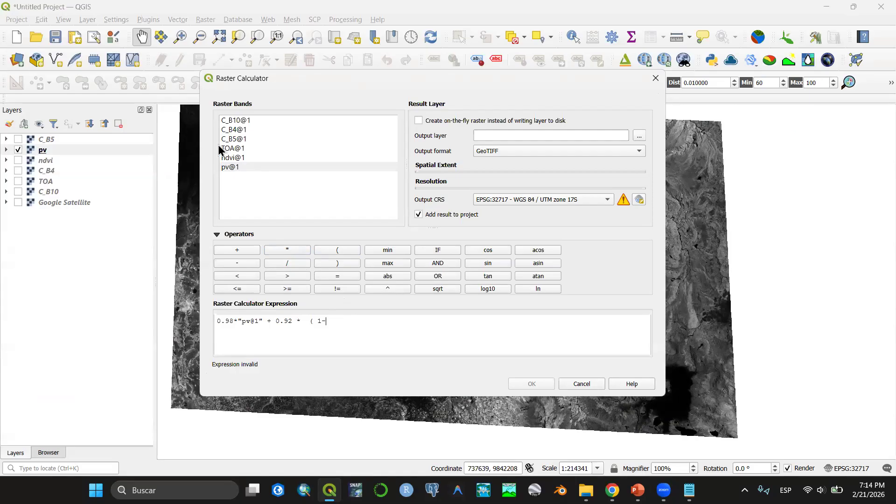
double_click(233, 167)
left_click(337, 263)
- Check the next emissivity term on the PowerPoint slide and append + ( 1-0.92 ) to the expression
left_click(638, 490)
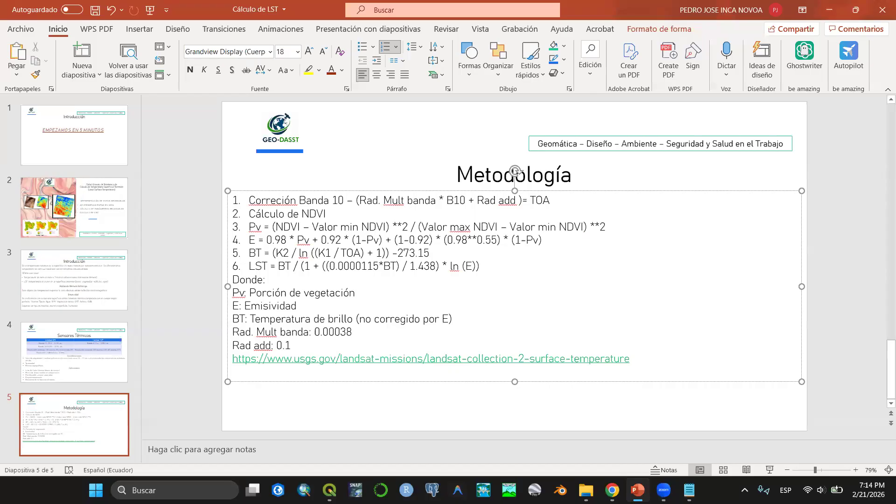
key("alt+Tab")
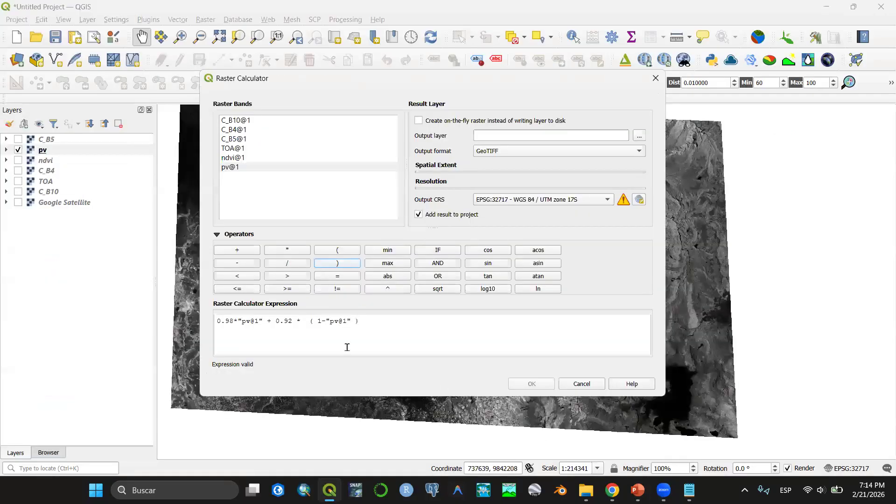
left_click(248, 251)
left_click(320, 253)
left_click(638, 490)
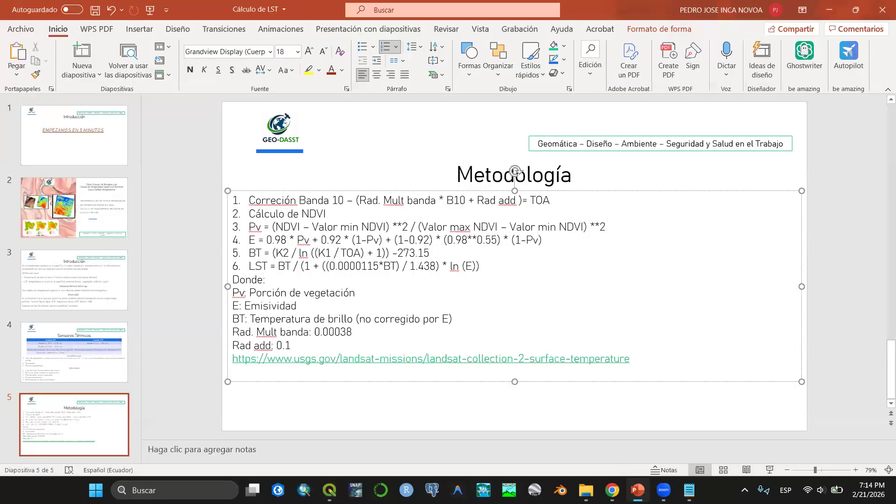
key("alt+Tab")
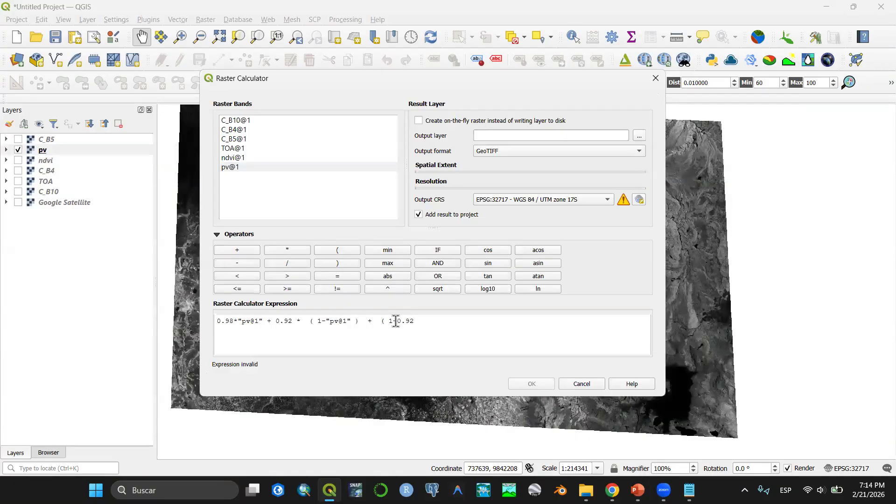
left_click(337, 263)
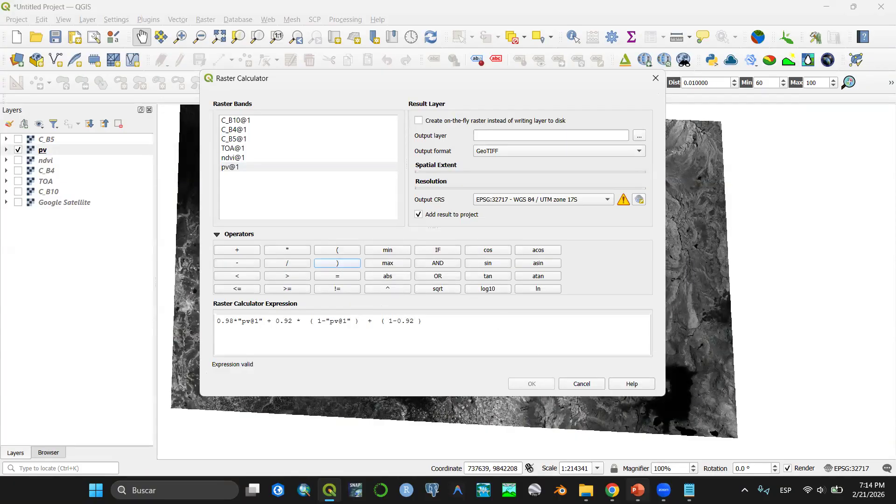
- Append * ( 0.98 ^ 0.55 ) to the expression, consulting the emissivity formula on the PowerPoint slide
left_click(638, 490)
key("alt+Tab")
left_click(287, 250)
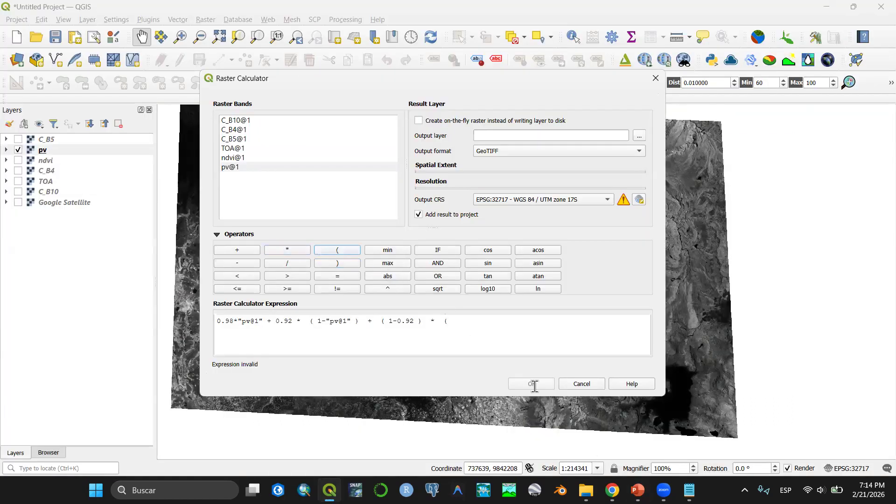
left_click(638, 490)
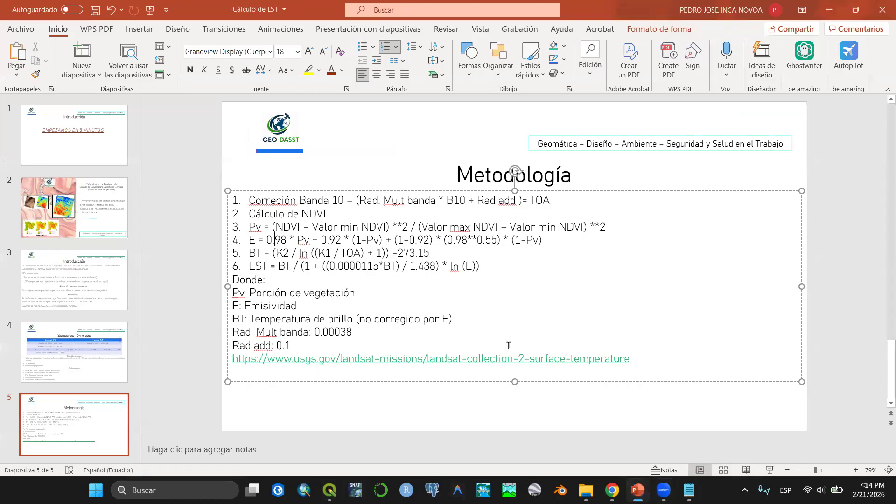
left_click(635, 488)
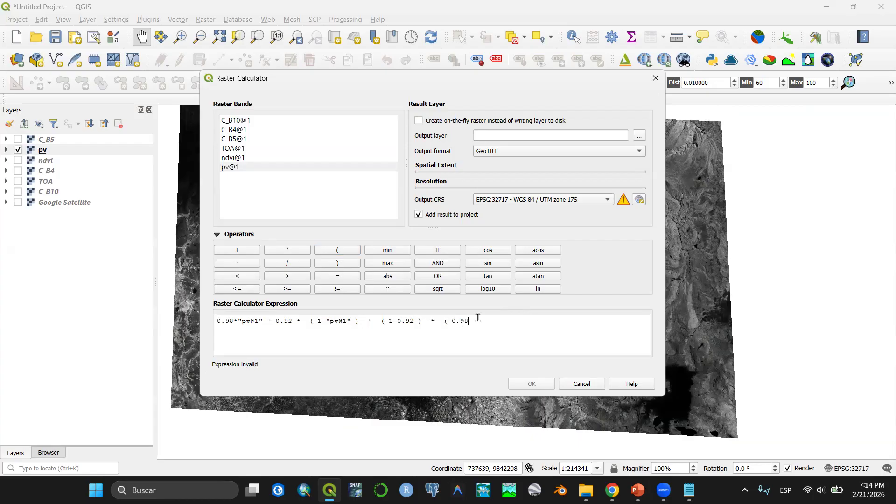
left_click(384, 290)
left_click(638, 490)
left_click(639, 489)
left_click(345, 265)
- Finish the emissivity expression with the factor * ( 1 - "pv@1" ), as given on the PowerPoint slide
left_click(637, 490)
left_click(638, 490)
left_click(288, 251)
left_click(333, 253)
double_click(242, 168)
left_click(339, 261)
left_click(599, 326)
key("BackSpace")
- Compare the complete emissivity expression in the Raster Calculator with the formula on the PowerPoint slide
left_click(637, 490)
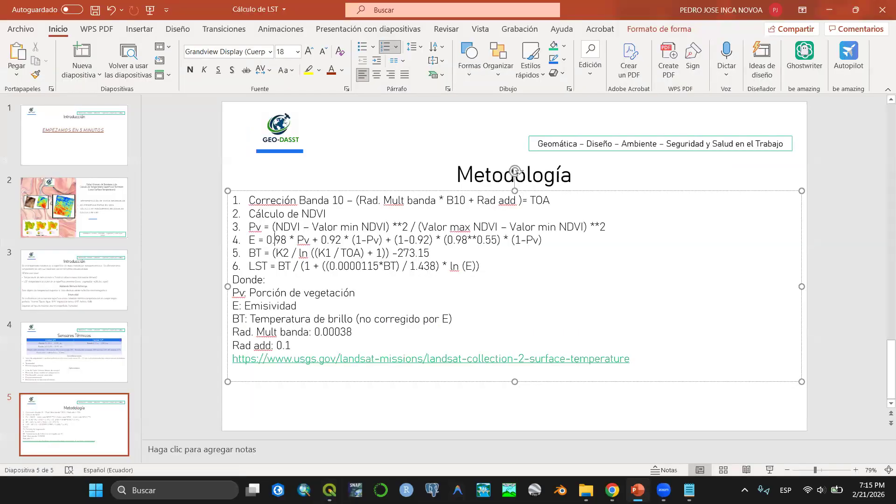
key("alt+Tab")
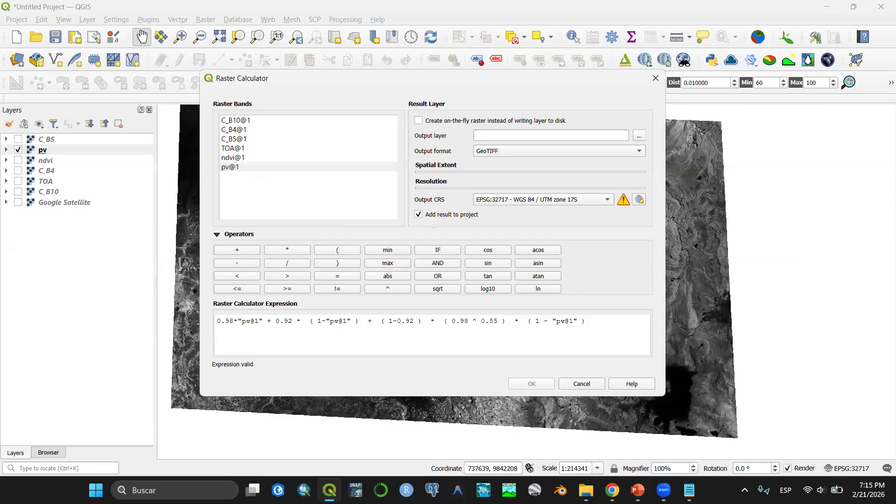
key("alt+Tab")
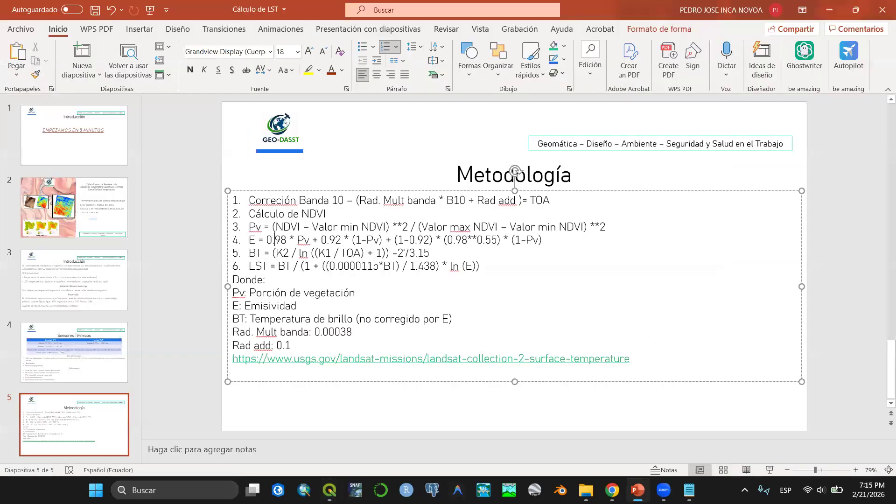
- Back in QGIS, set the emissivity output file to e in the Taller folder and run the raster calculation
key("alt+Tab")
key("alt+Tab")
key("alt+Tab")
left_click(639, 136)
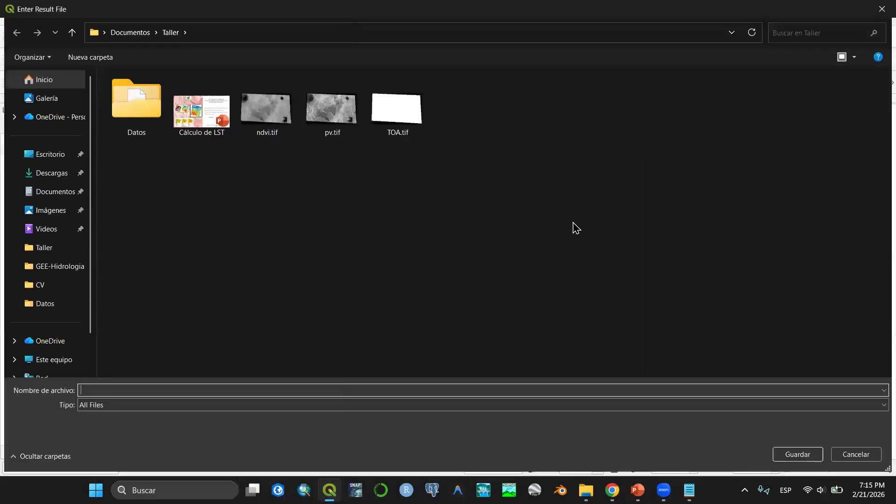
type("e")
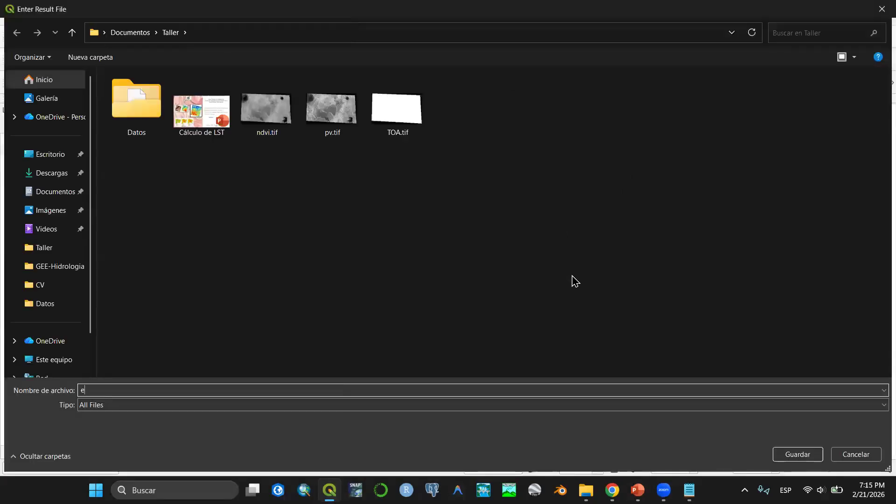
left_click(780, 453)
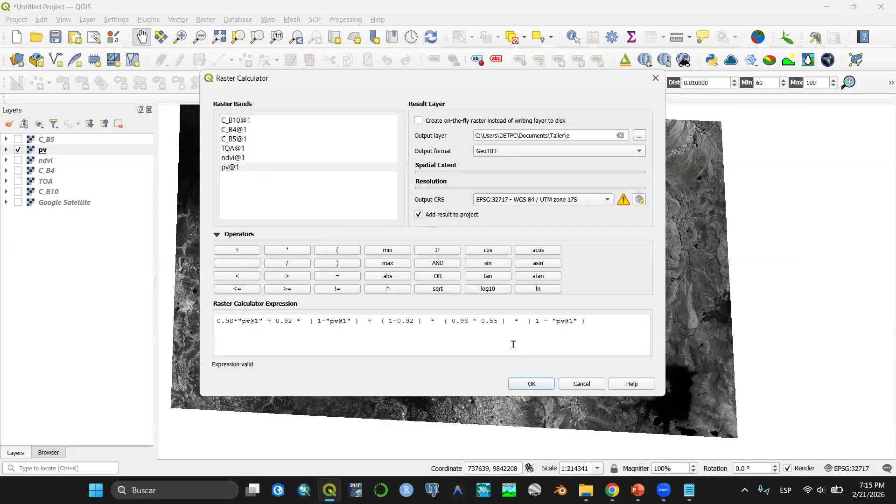
left_click(533, 387)
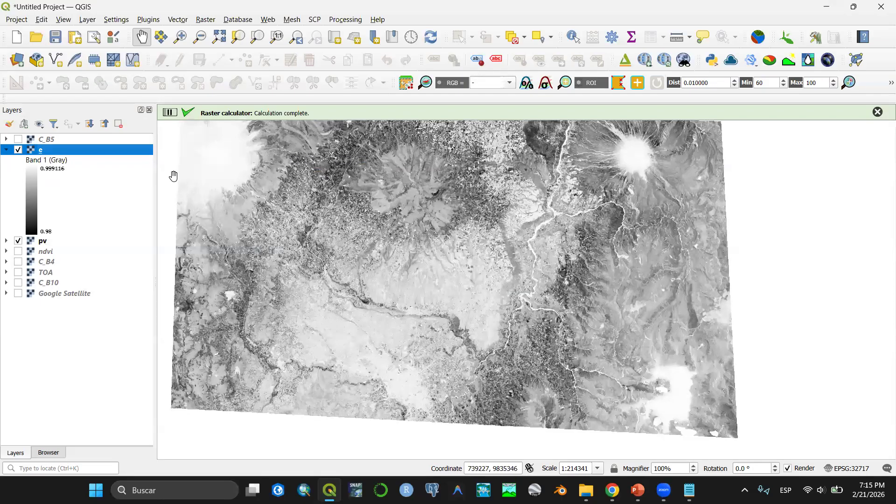
- Collapse the legend of the e layer and hide the layer
left_click_drag(174, 176, 202, 192)
left_click(7, 150)
left_click(18, 150)
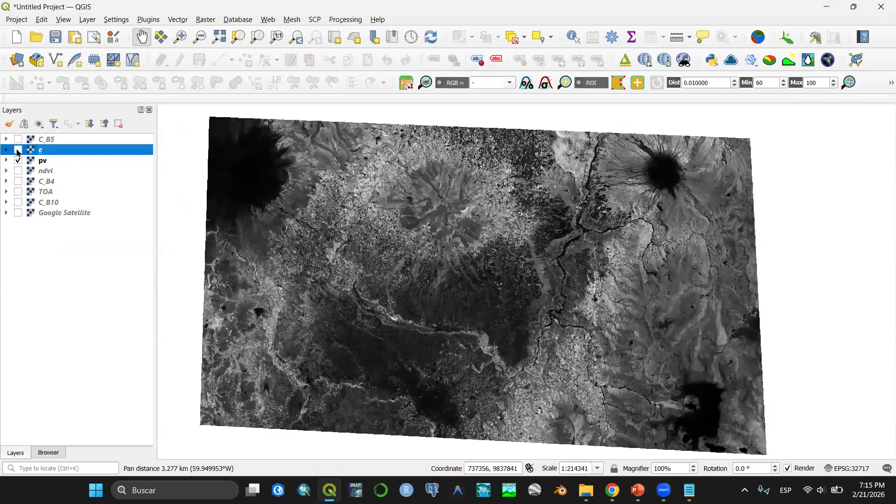
- Switch to the PowerPoint slide and review the brightness temperature (BT) formula, focusing on its K2 and K1 terms
left_click(638, 490)
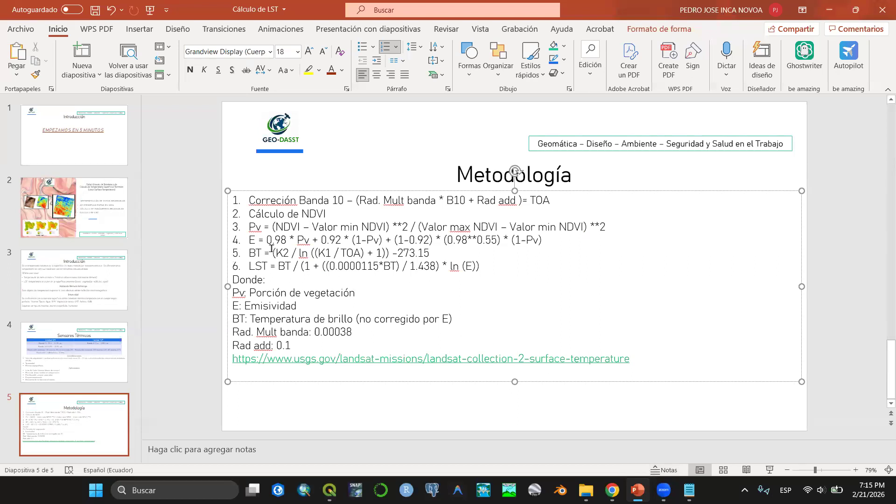
left_click_drag(273, 255, 290, 259)
left_click_drag(327, 254, 328, 253)
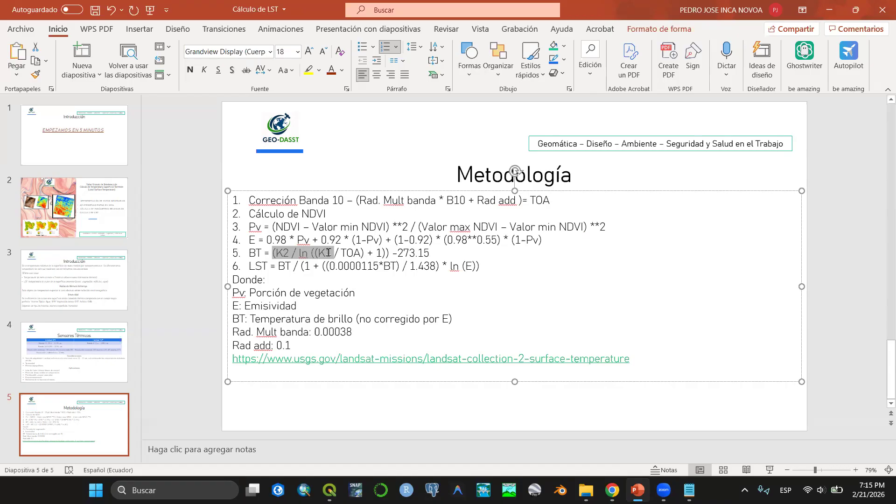
left_click_drag(329, 255, 329, 255)
left_click(336, 256)
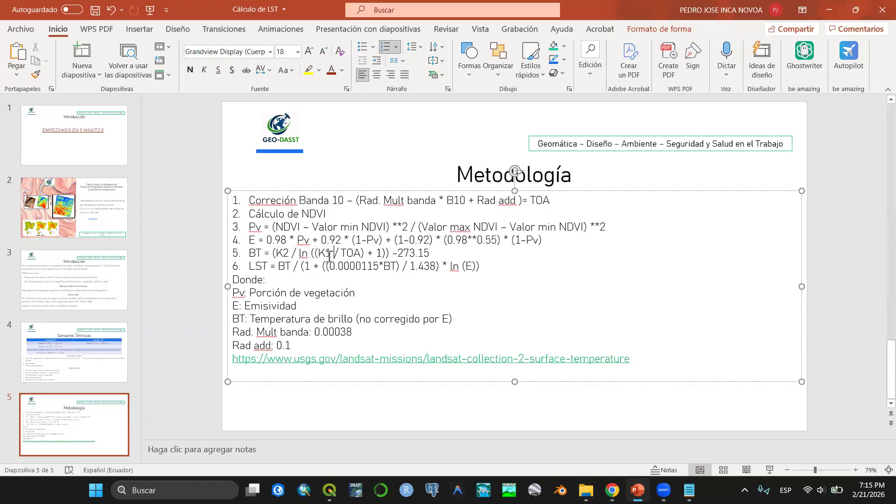
- Switch to the Landsat metadata file in Notepad and locate the K1 and K2 thermal constants for band 10
left_click(689, 490)
scroll(187, 294, "down", 10)
left_click(112, 351)
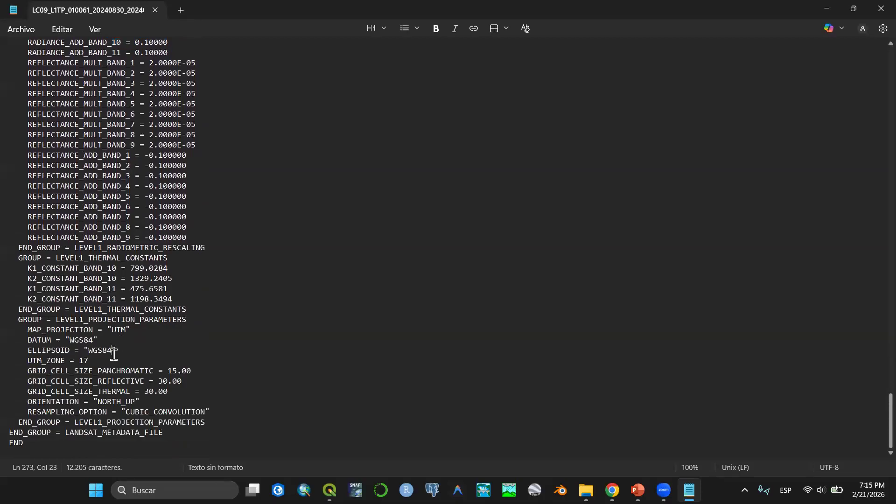
left_click_drag(178, 289, 37, 268)
left_click(37, 268)
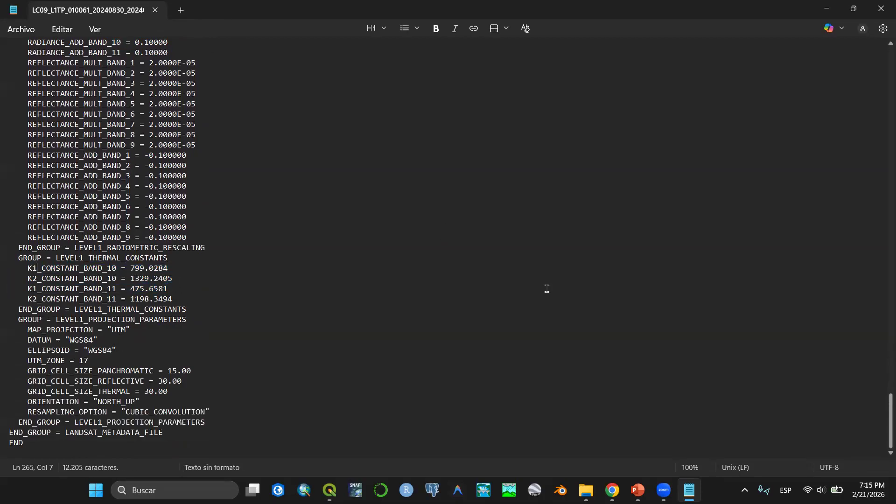
mouse_move(612, 490)
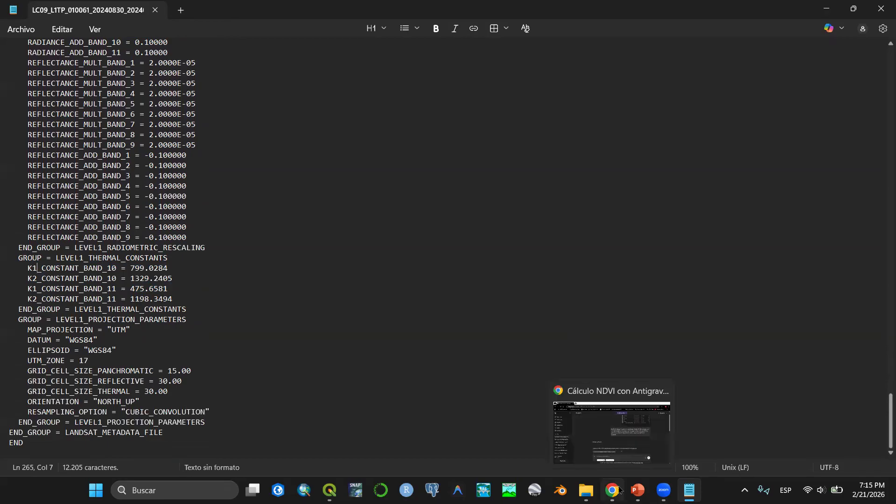
- Open a new Raster Calculator in QGIS and start the BT expression with an opening parenthesis, following the PowerPoint slide
left_click(330, 490)
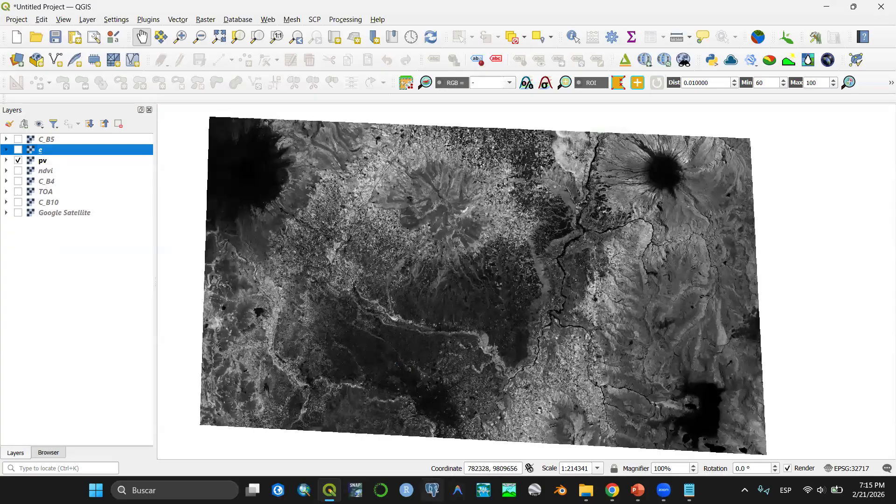
left_click(205, 19)
left_click(220, 32)
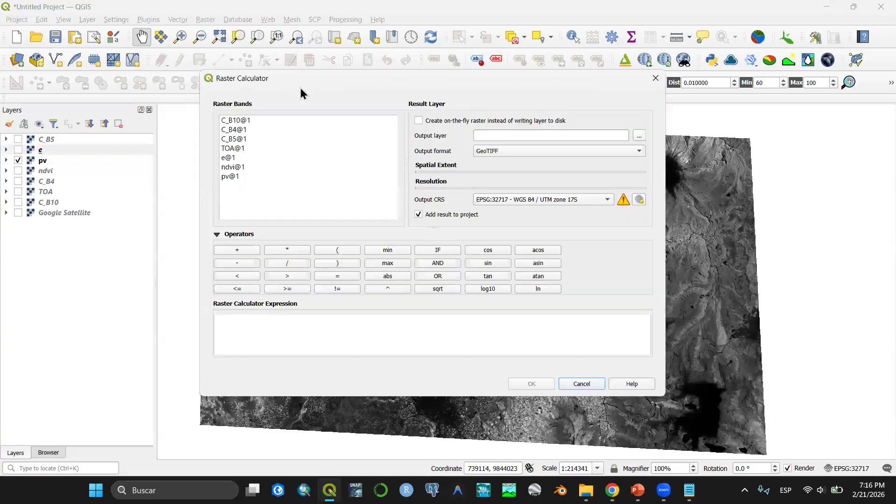
left_click(638, 490)
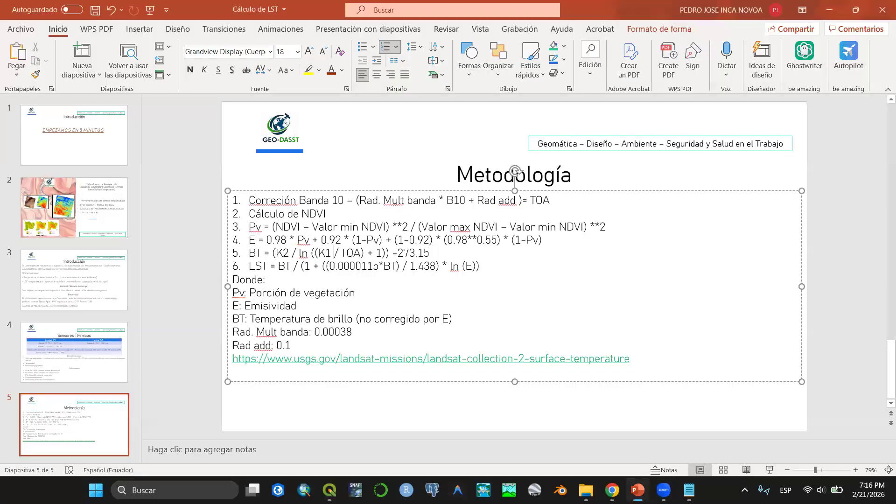
key("alt+Tab")
left_click(348, 251)
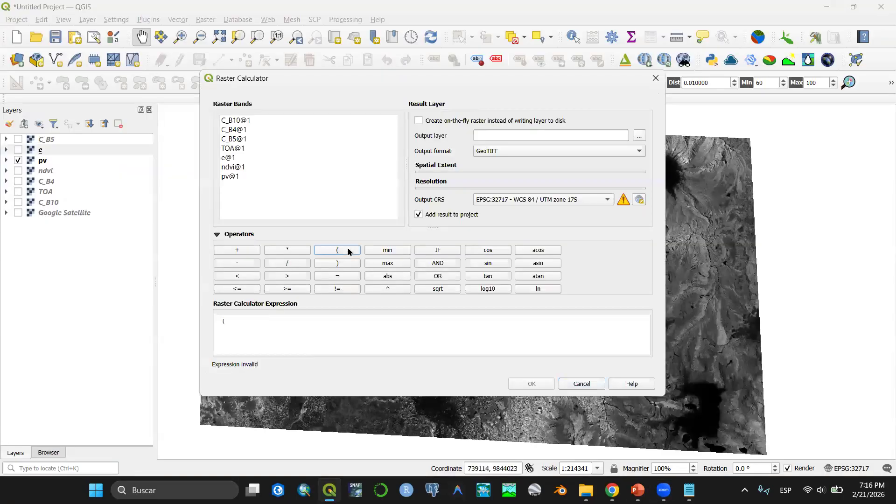
- Copy the band 10 K2 constant 1329.2405 from the metadata in Notepad into the QGIS expression
left_click(689, 490)
left_click(102, 351)
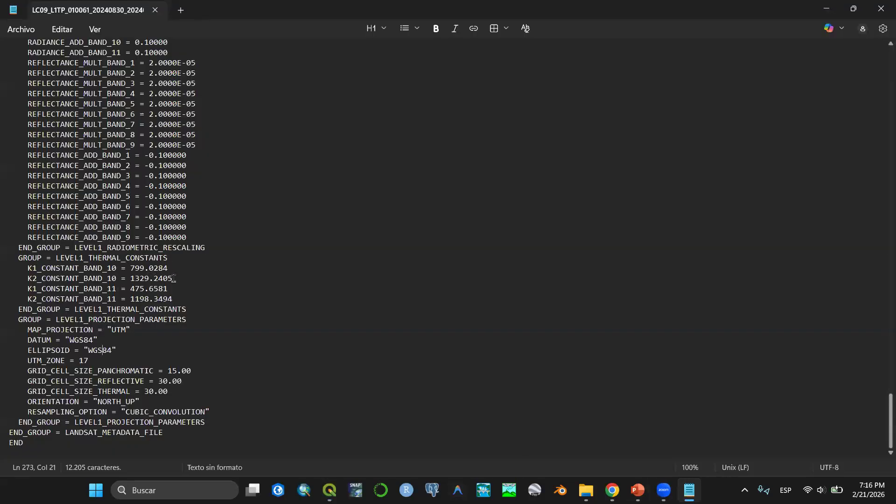
left_click_drag(174, 279, 136, 278)
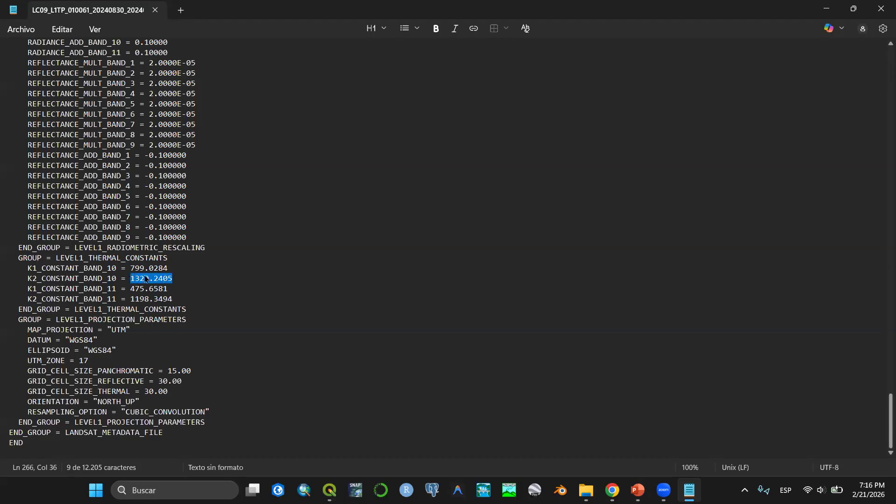
right_click(146, 278)
left_click(205, 257)
left_click(330, 490)
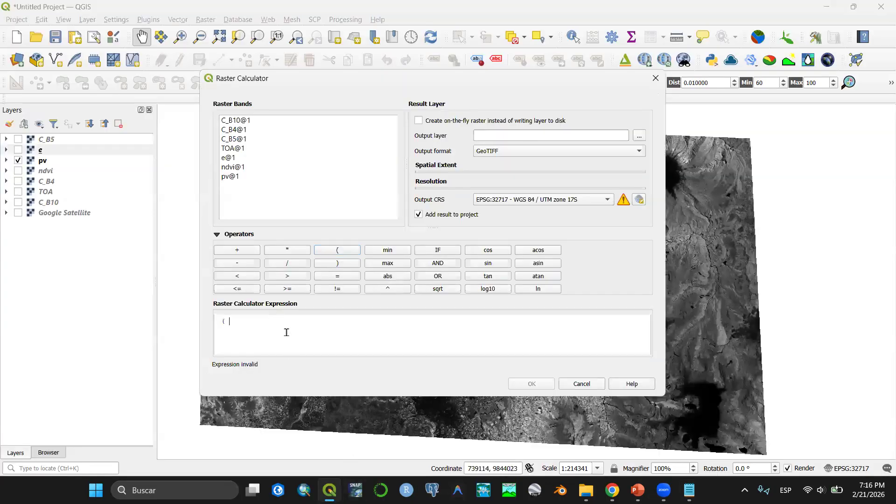
key("ctrl+v")
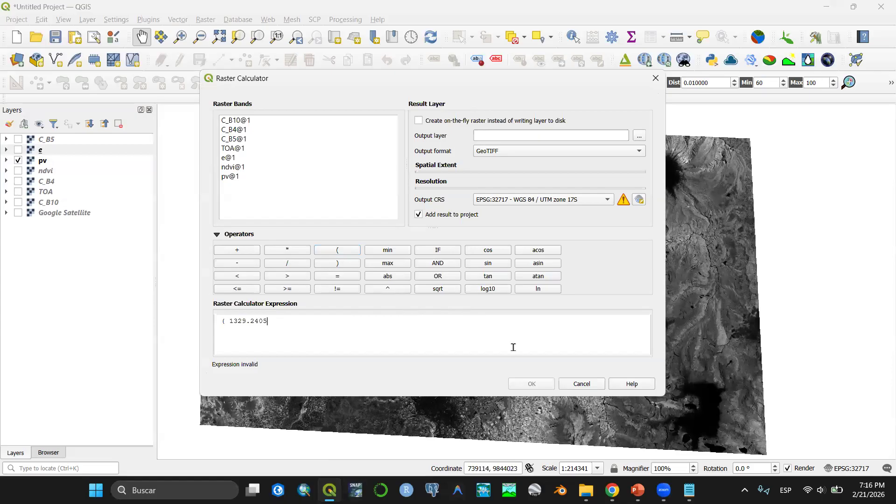
- Append / ln ( ( to the BT expression, checking it against the formula on the PowerPoint slide
left_click(637, 490)
key("alt+Tab")
left_click(538, 288)
left_click(337, 252)
key("alt+Tab")
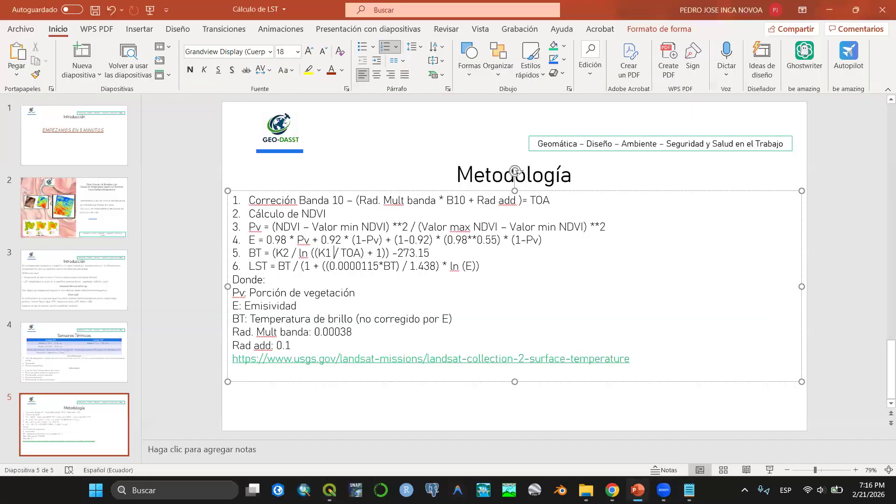
key("alt+Tab")
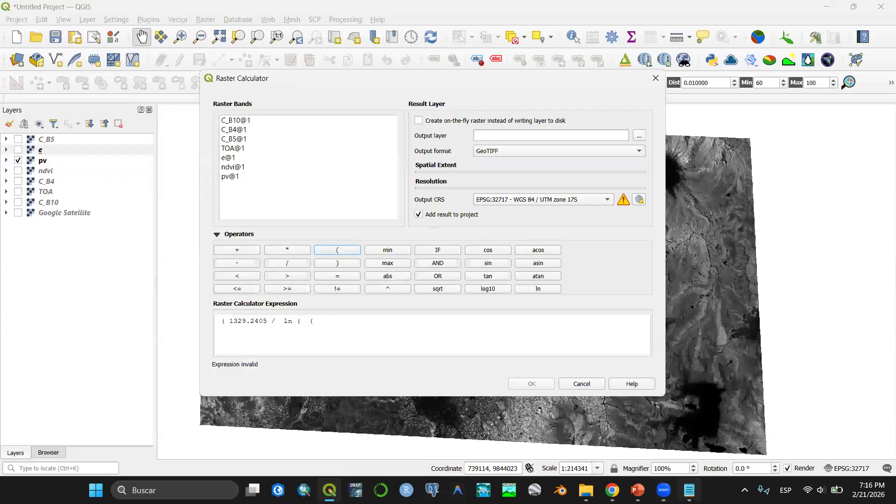
- Copy the band 10 K1 constant 799.0284 from the Notepad metadata into the expression and divide it by "TOA@1"
left_click(689, 490)
left_click_drag(167, 268, 136, 268)
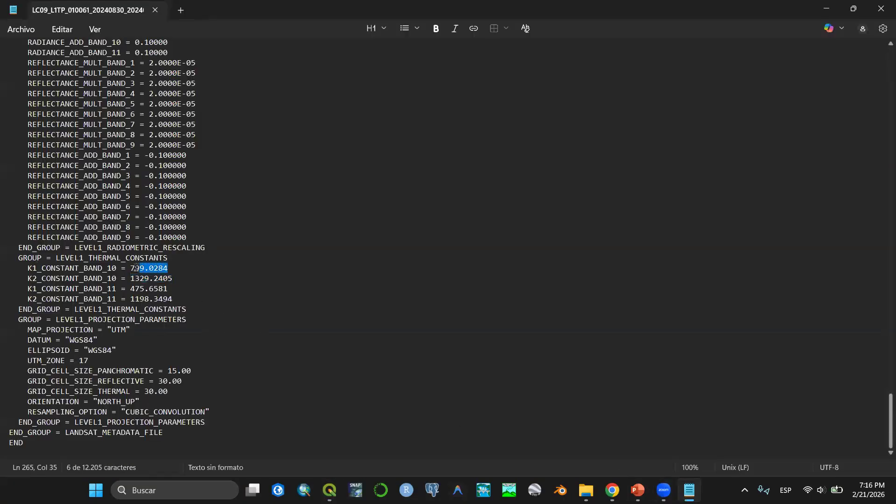
right_click(141, 271)
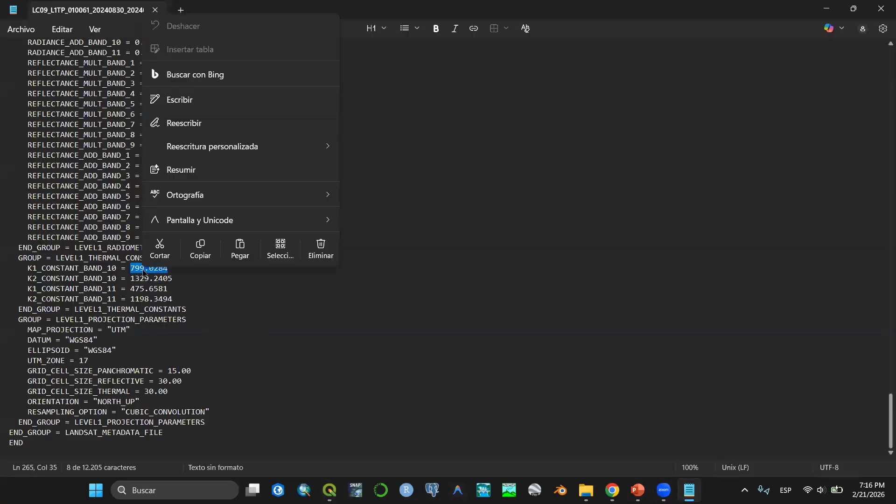
left_click(200, 247)
key("alt+Tab")
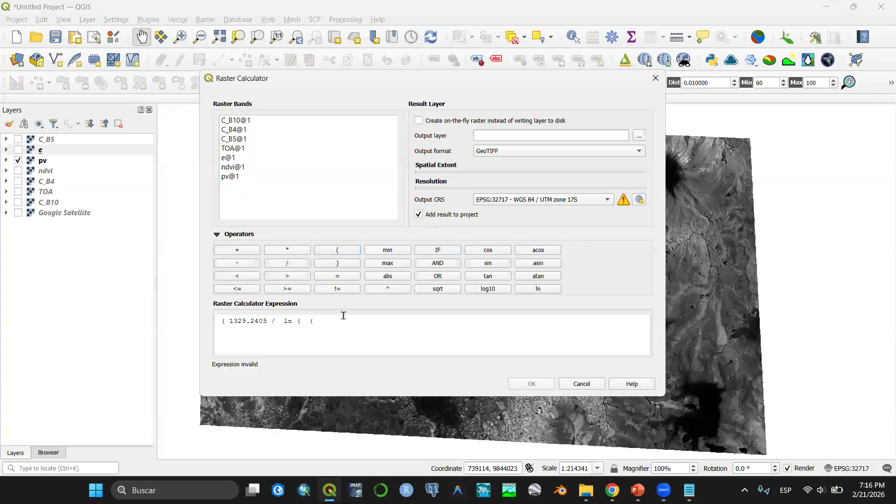
key("ctrl+v")
double_click(229, 148)
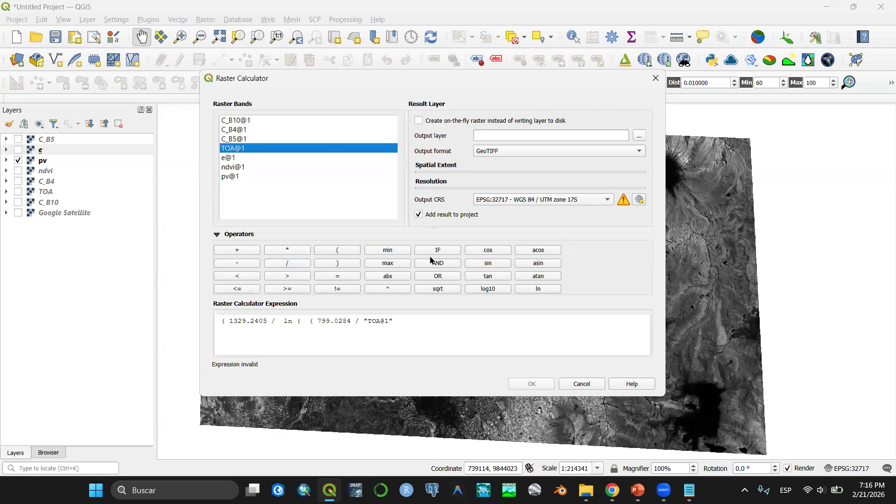
- Append ) + 1 to the BT expression, consulting the formula on the PowerPoint slide
left_click(638, 490)
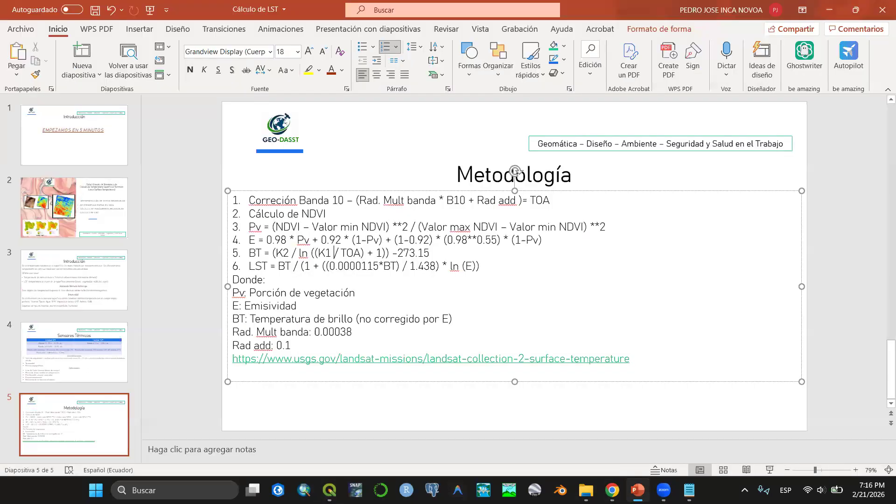
key("alt+Tab")
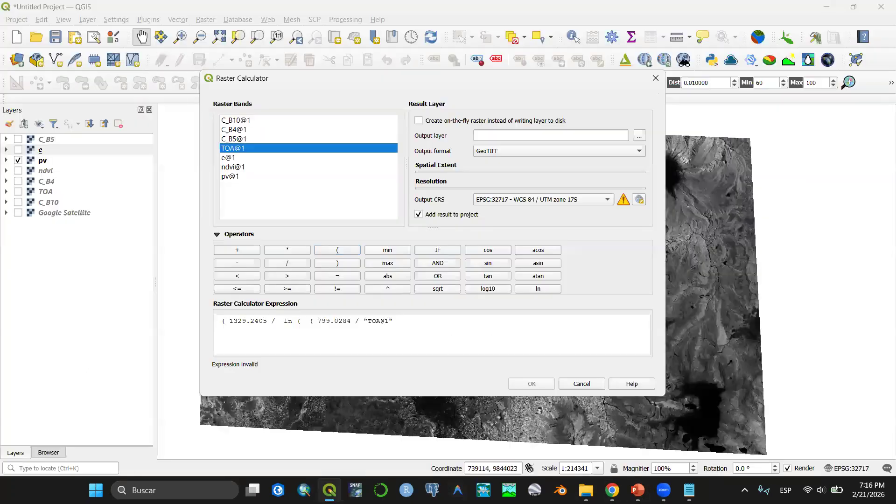
left_click(341, 264)
left_click(239, 251)
type("1")
left_click(638, 490)
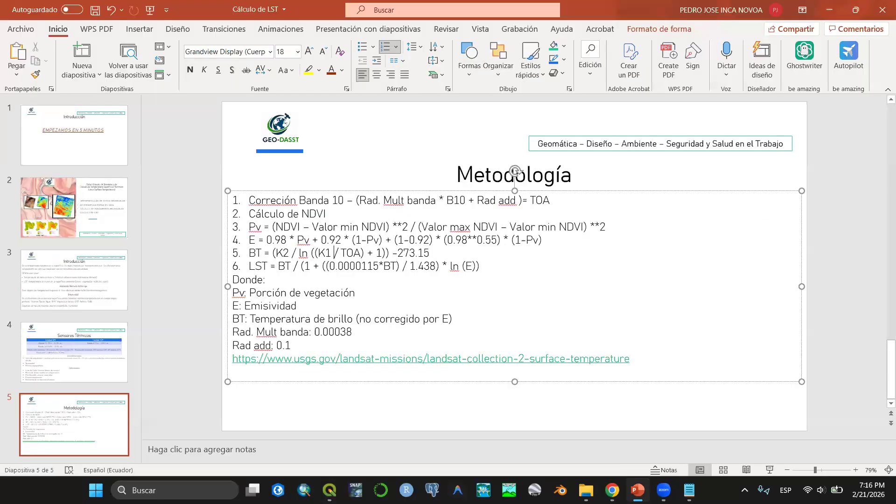
left_click(638, 490)
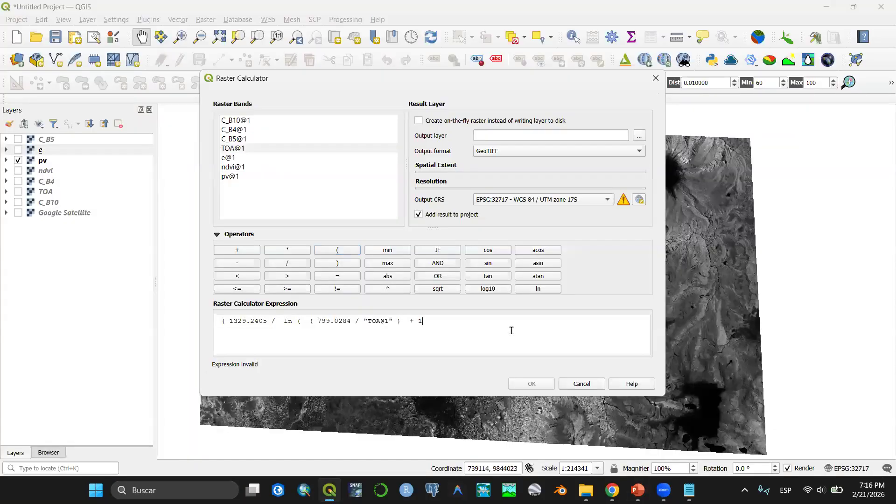
- Close the remaining parentheses and finish the BT expression with - 273.15
type("))")
left_click(248, 265)
left_click(475, 323)
type("273.15")
- Set the output file to bt in the Taller folder and run the brightness temperature calculation
left_click(639, 135)
type("cels")
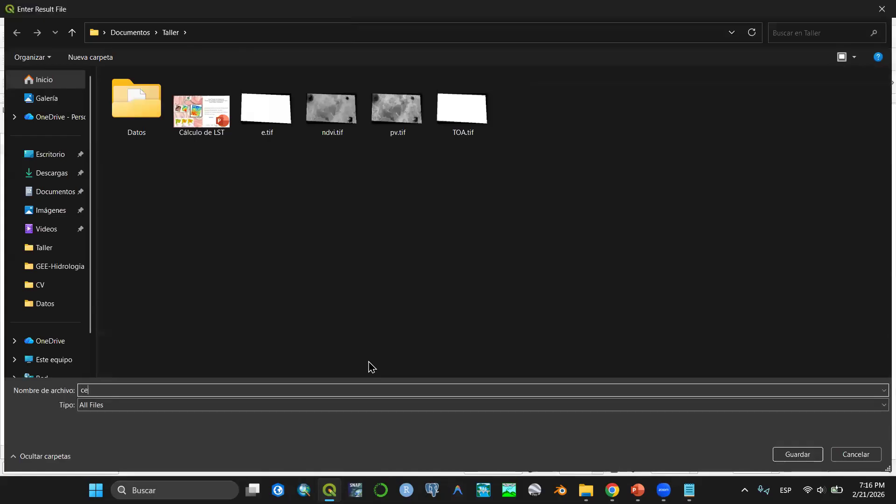
key("BackSpace")
key("BackSpace")
key("BackSpace")
key("BackSpace")
type("bt")
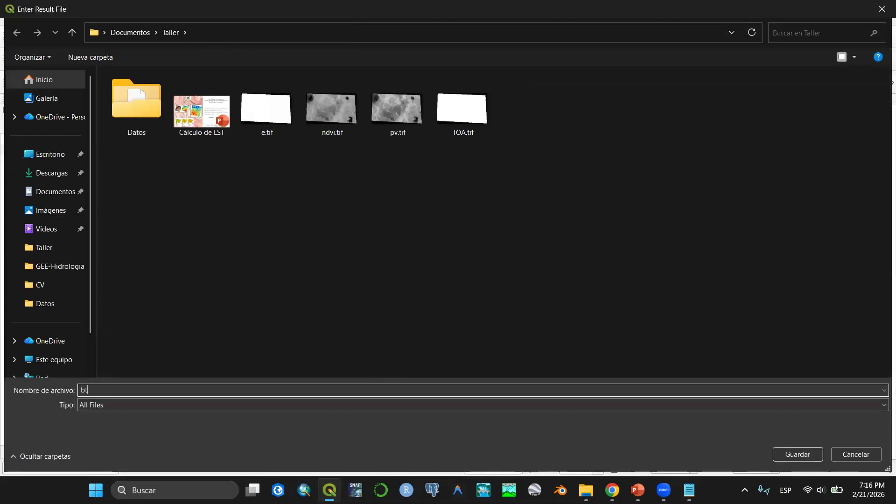
left_click(789, 454)
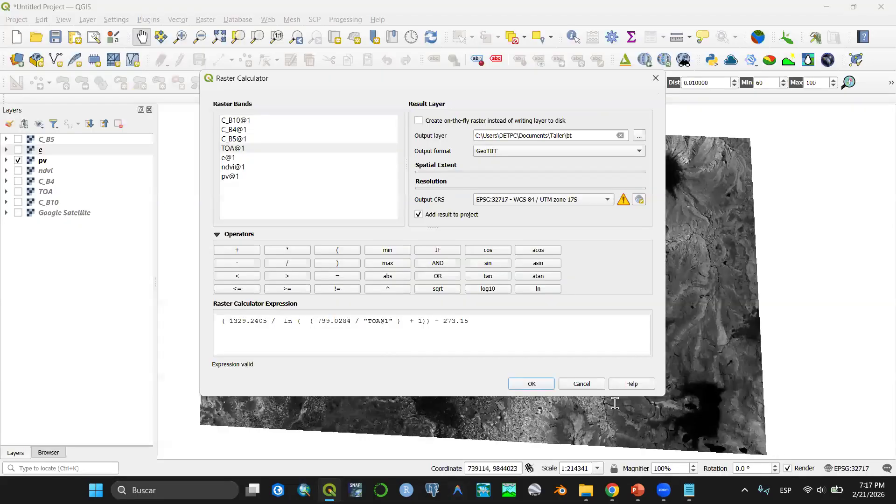
left_click(531, 384)
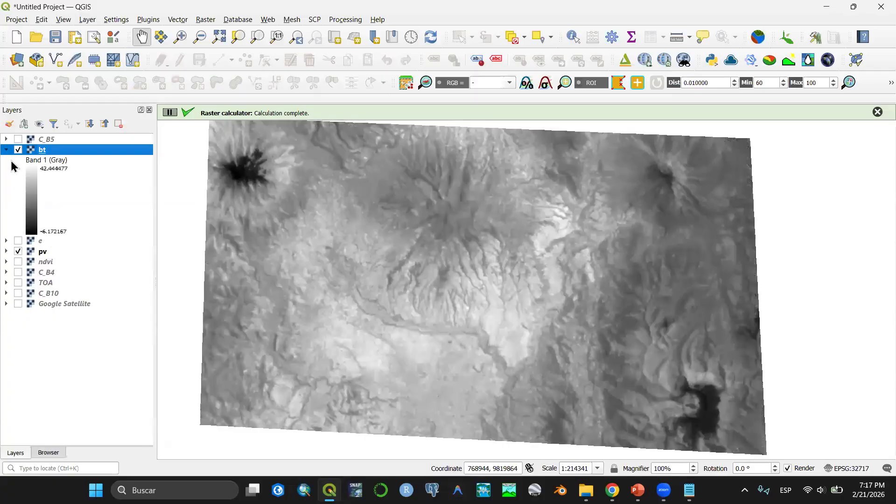
- Hide the pv layer and expand the legend of the bt layer to show its value range
left_click(6, 149)
left_click(18, 170)
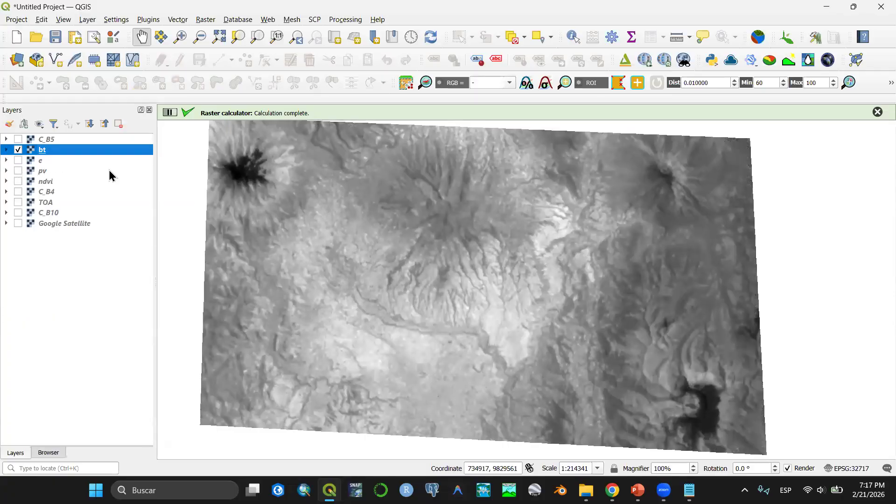
left_click(6, 150)
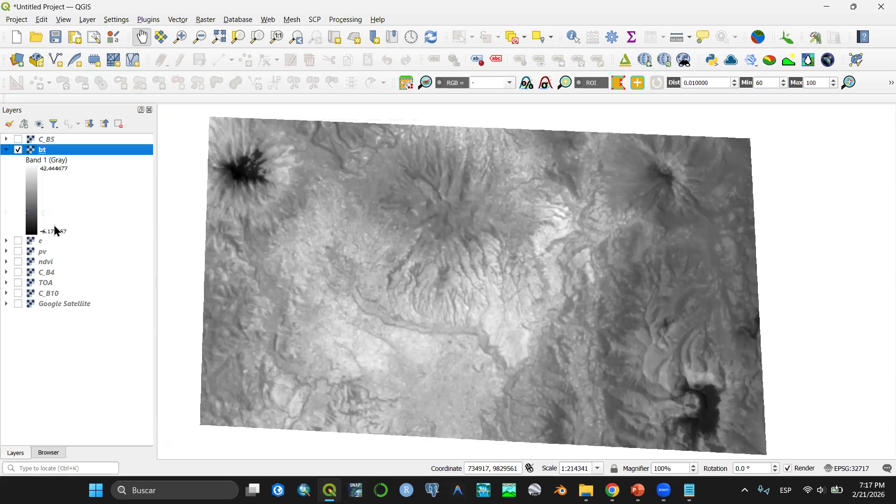
- Render the bt layer as singleband pseudocolor, classified in Equal Interval mode
left_click_drag(428, 308, 420, 278)
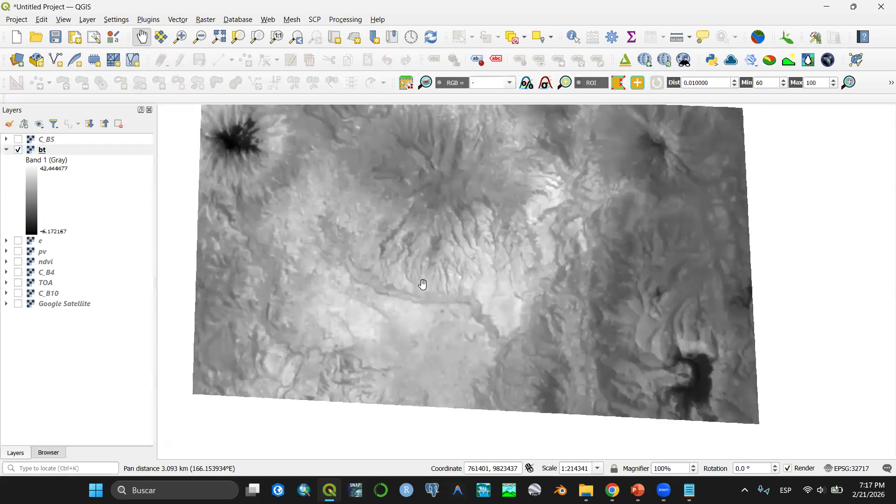
right_click(42, 151)
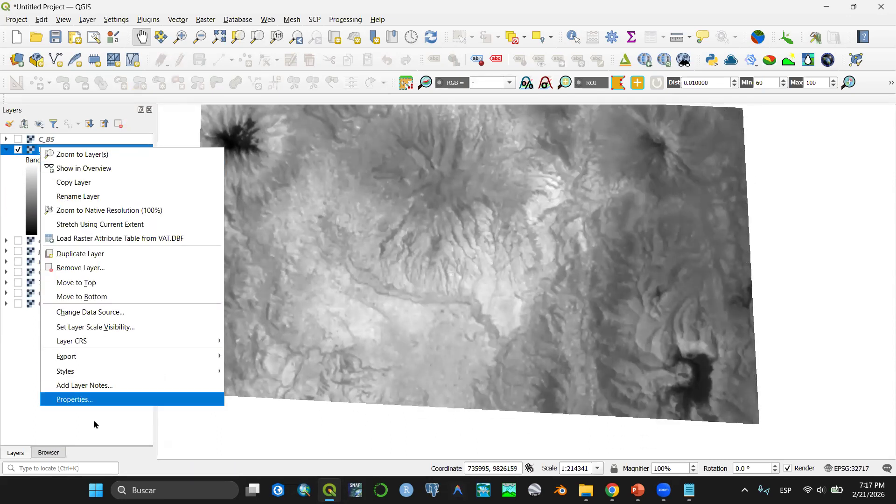
left_click(91, 398)
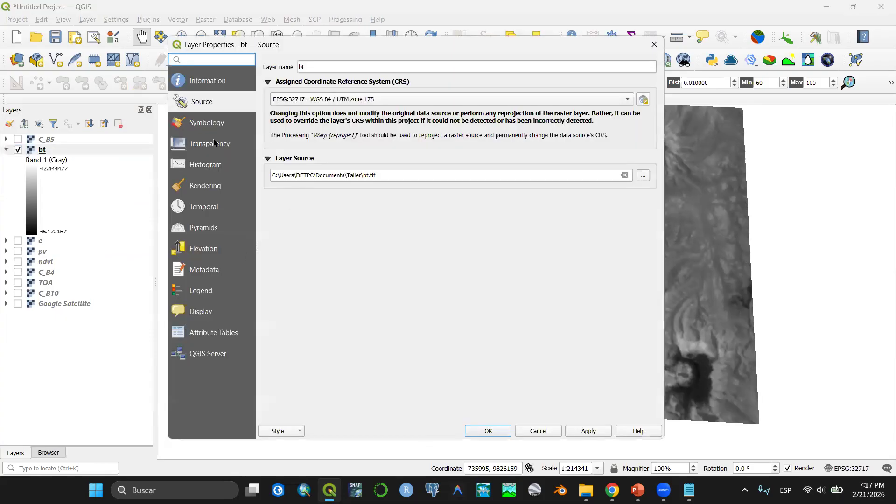
left_click(209, 124)
left_click(374, 77)
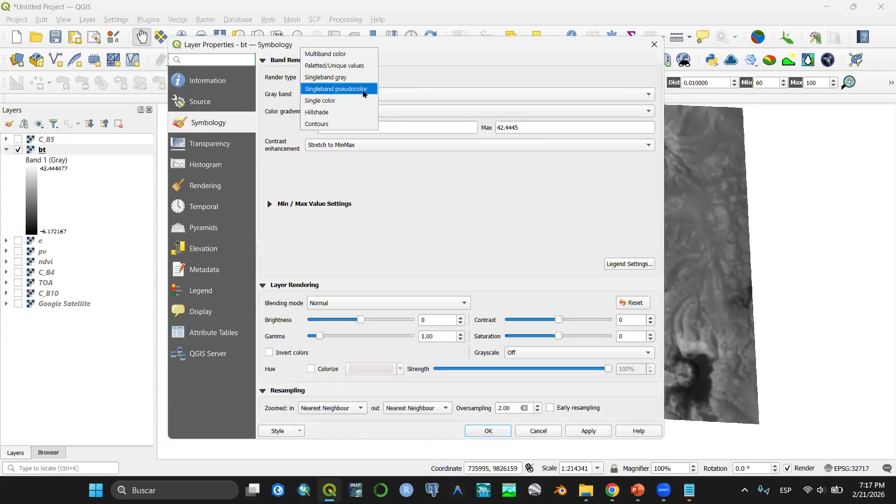
left_click(363, 94)
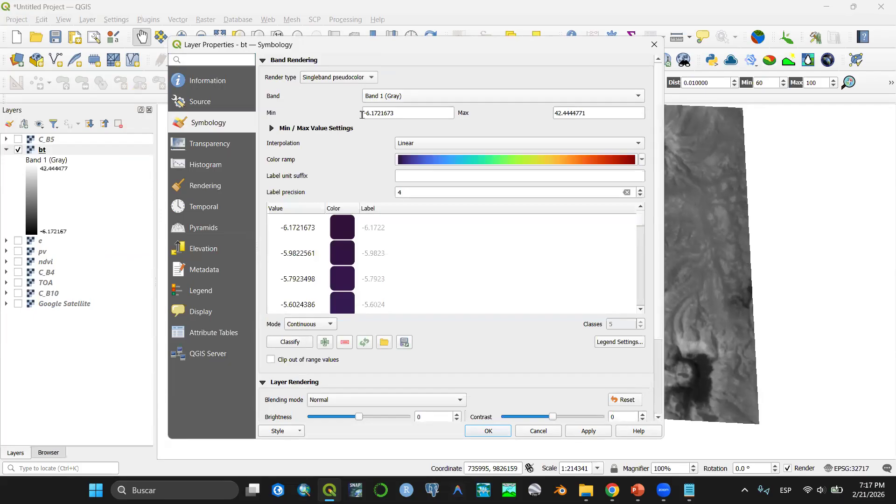
left_click(312, 325)
left_click(303, 334)
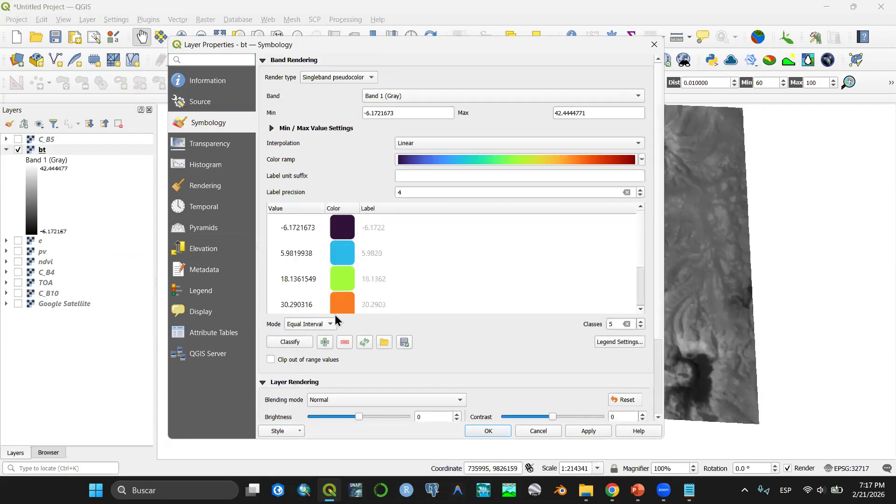
- Recolor the lowest bt class pure blue and set the number of classes to 6
double_click(347, 234)
left_click_drag(401, 230, 357, 215)
left_click(540, 304)
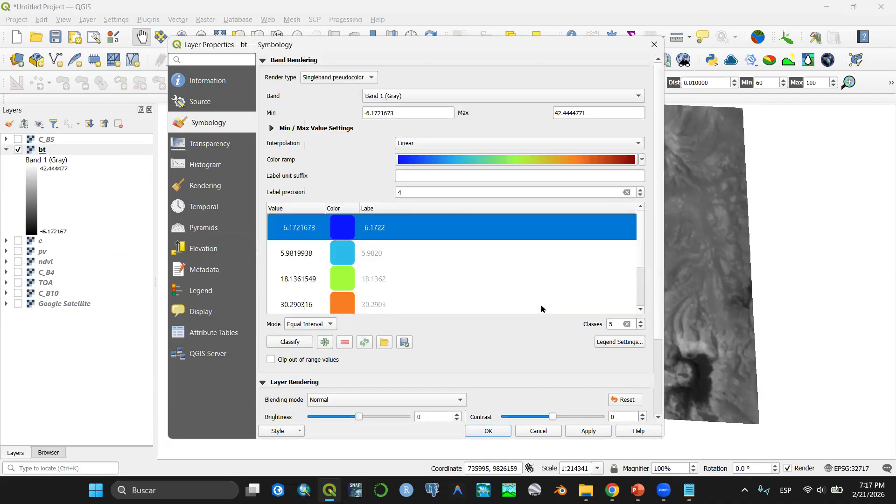
left_click(642, 322)
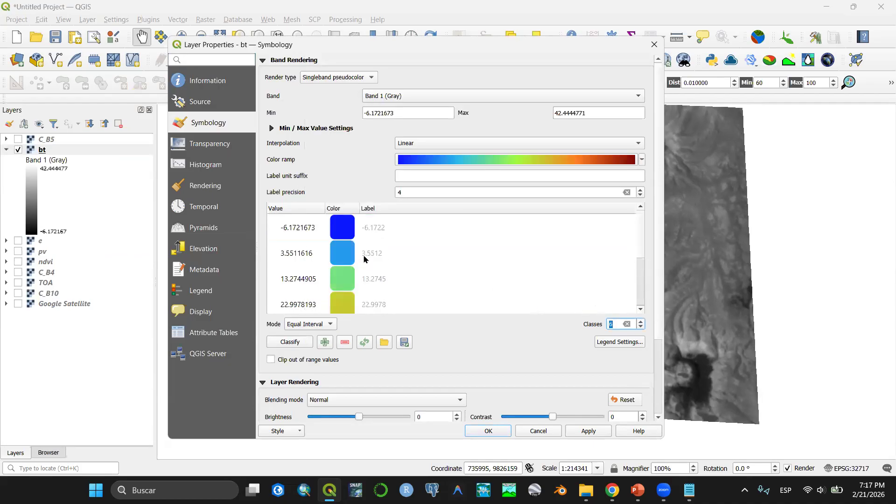
- Recolor the second bt class bright cyan and the third class light blue (#72d1e2)
double_click(332, 265)
left_click_drag(331, 184, 328, 172)
left_click(541, 302)
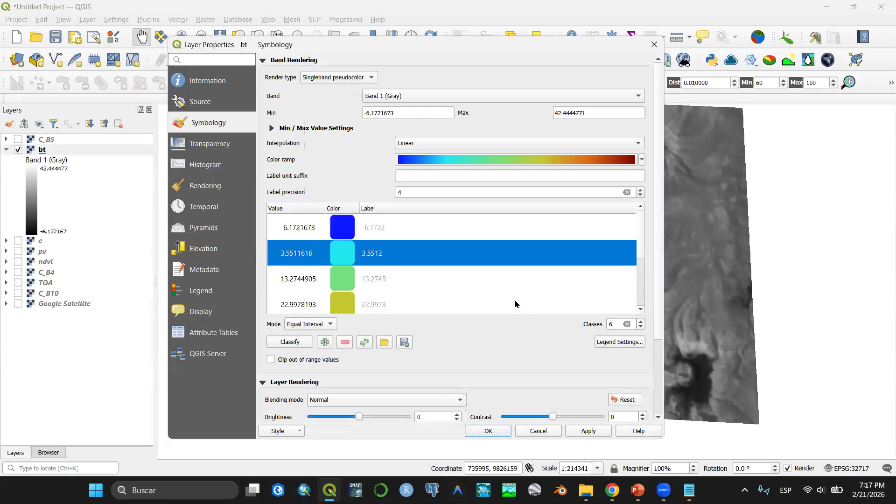
double_click(343, 286)
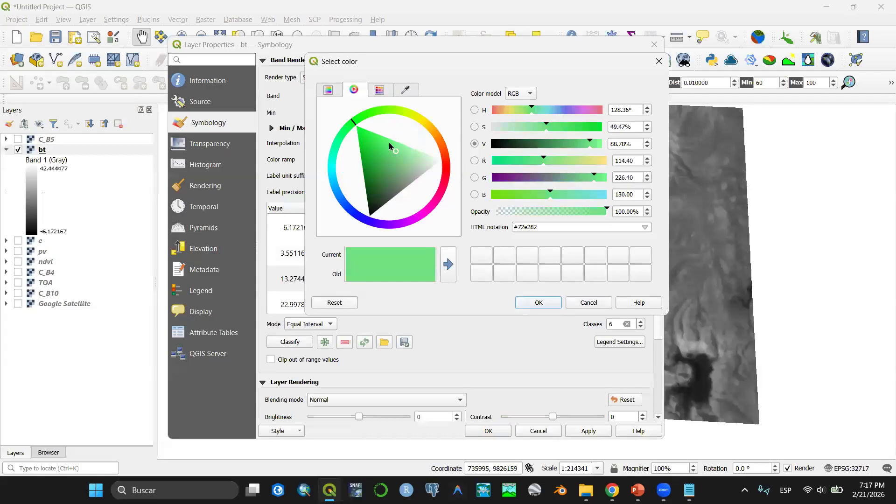
left_click_drag(356, 122, 381, 221)
left_click_drag(376, 188, 361, 180)
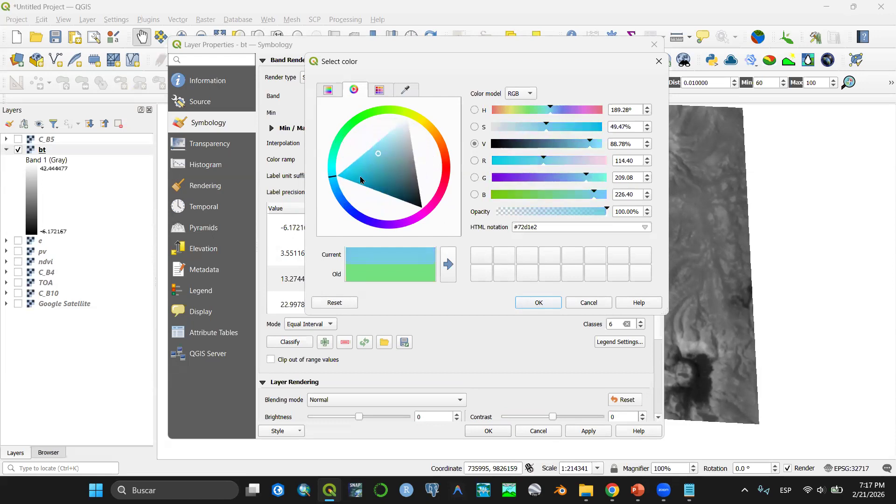
left_click(541, 308)
- Recolor the fourth bt class (22.9978) bright green
scroll(390, 267, "down", 1)
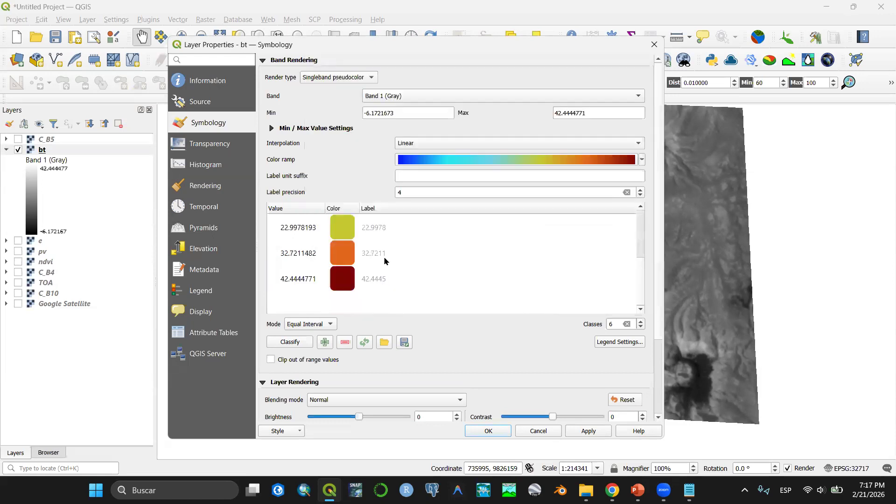
scroll(385, 260, "up", 1)
double_click(346, 306)
left_click_drag(412, 117, 363, 125)
left_click(363, 122)
left_click(362, 121)
left_click(557, 305)
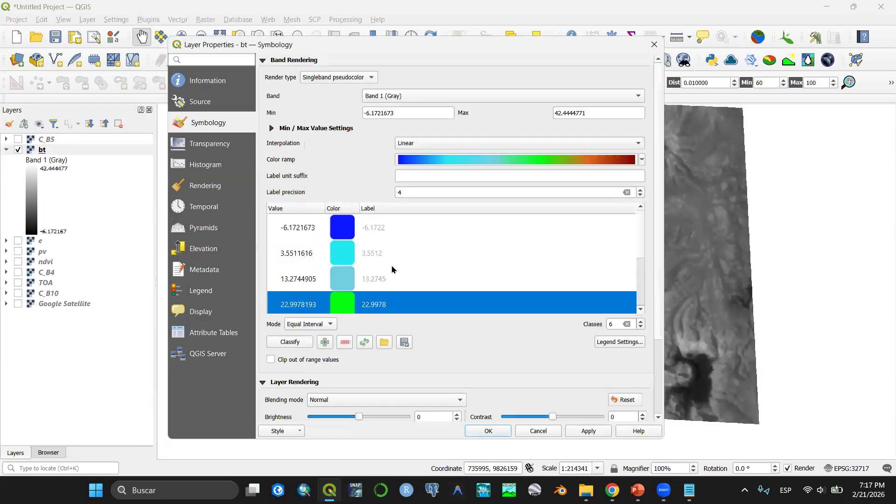
- Recolor the highest bt class bright red (#ff0006) and apply the symbology to the layer
scroll(392, 270, "down", 2)
double_click(354, 279)
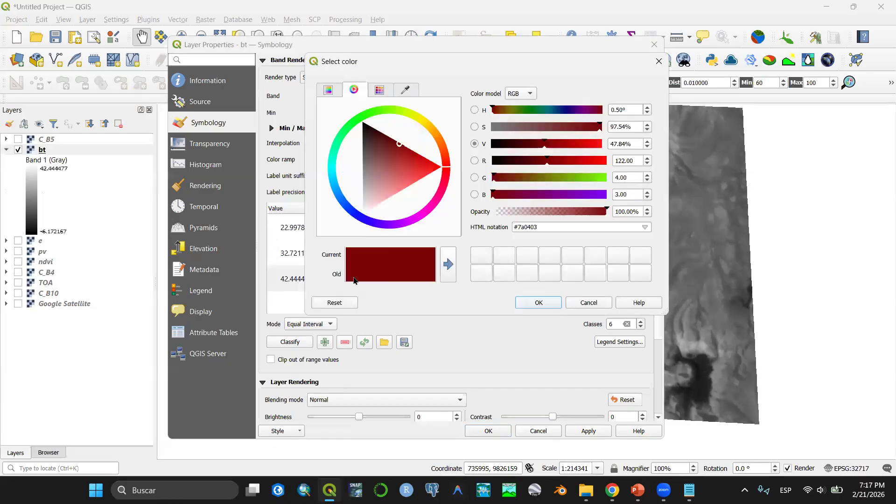
left_click_drag(428, 176, 442, 166)
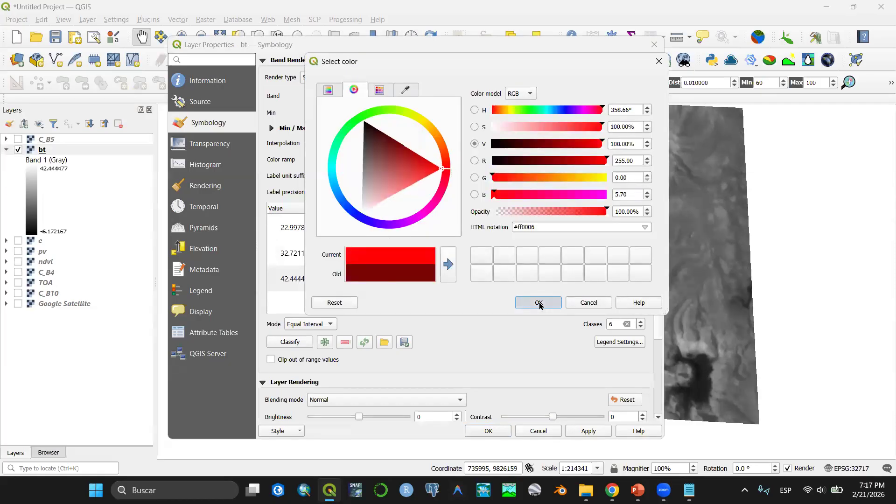
left_click(538, 303)
left_click(488, 432)
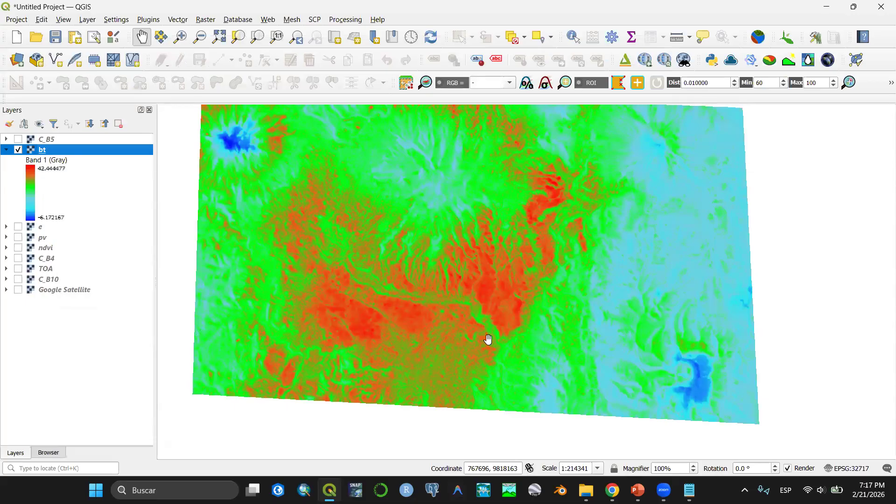
- Show Google Satellite and hide bt to compare the coldest northwestern area with the imagery
left_click(19, 289)
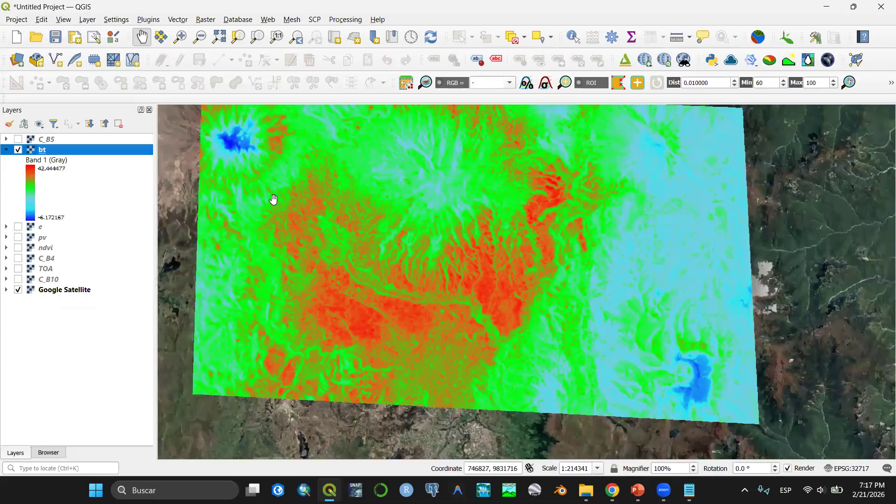
left_click_drag(273, 200, 284, 226)
scroll(253, 164, "up", 1)
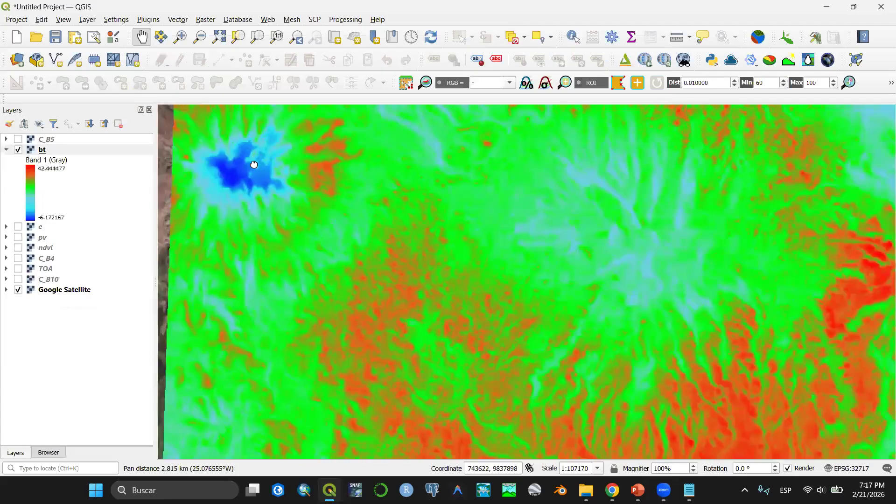
scroll(253, 165, "up", 1)
left_click_drag(253, 164, 315, 194)
left_click(18, 150)
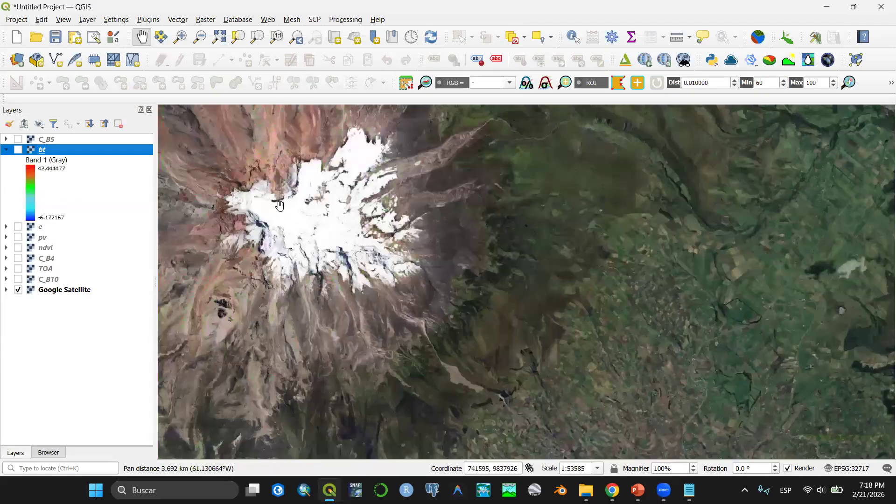
- Examine the snow-covered crater in the southeast on the satellite imagery and show the bt layer again
scroll(413, 243, "down", 2)
left_click_drag(531, 304, 351, 152)
left_click_drag(578, 325, 440, 256)
scroll(582, 220, "up", 1)
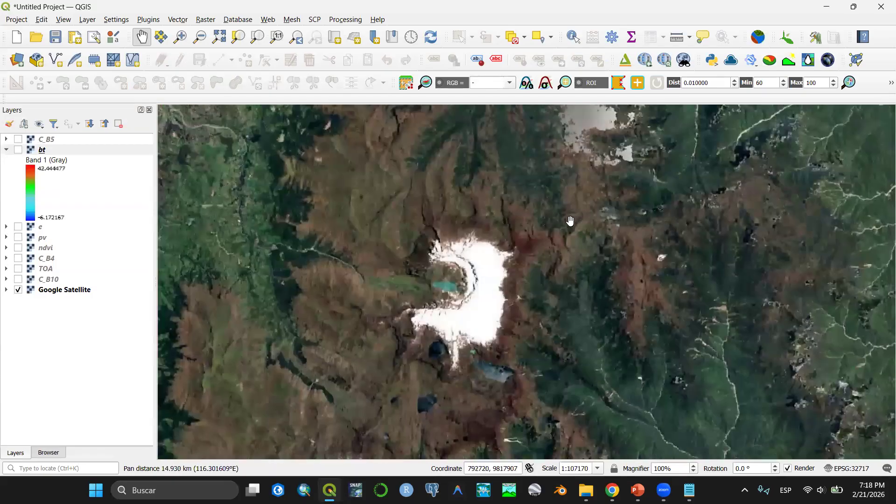
left_click(17, 150)
scroll(356, 216, "down", 1)
left_click_drag(296, 200, 552, 286)
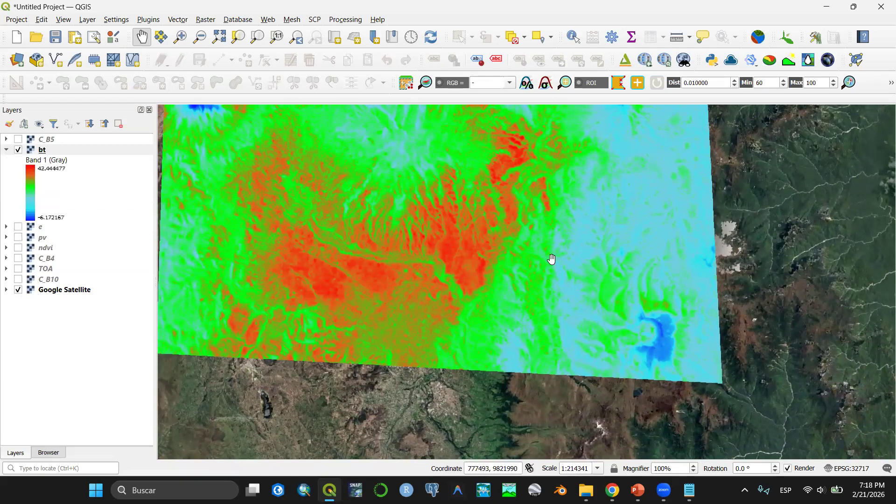
- Toggle the bt layer over the central hot zone to compare its temperatures with the satellite imagery
scroll(372, 300, "up", 2)
left_click_drag(380, 328, 526, 256)
scroll(500, 304, "down", 1)
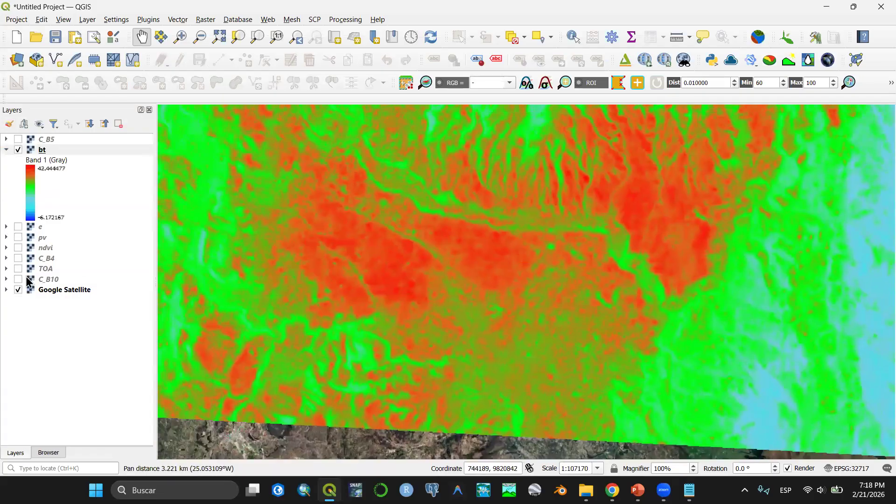
left_click(18, 150)
left_click(18, 152)
left_click(17, 152)
scroll(668, 244, "up", 1)
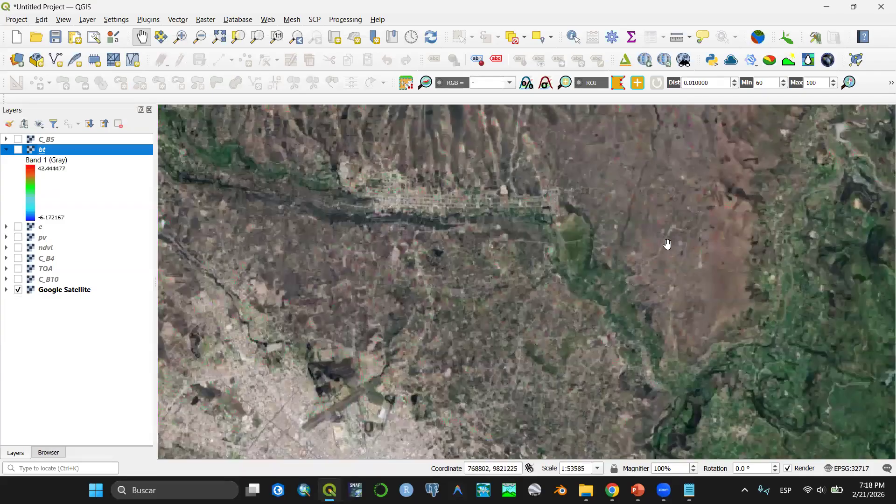
scroll(668, 243, "up", 1)
left_click(18, 151)
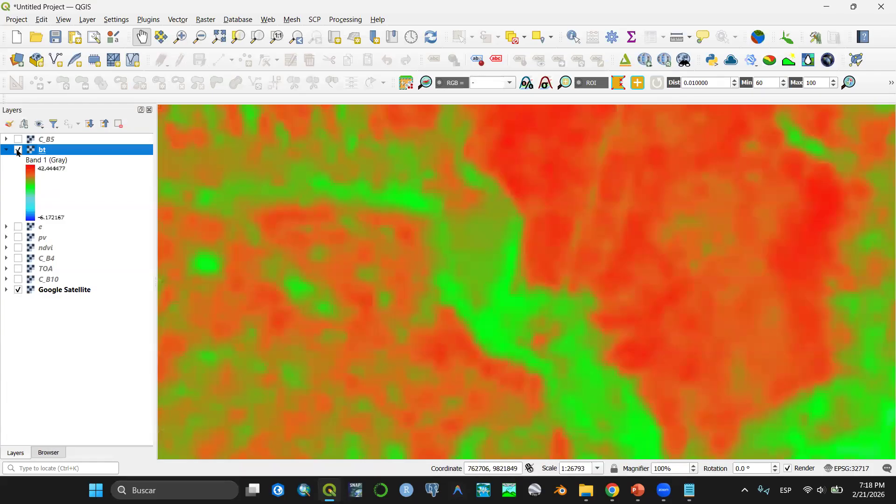
- Hide bt to examine the city south of the hot zone on the imagery, and show bt again there
left_click(18, 150)
scroll(402, 260, "down", 1)
left_click_drag(368, 294, 685, 281)
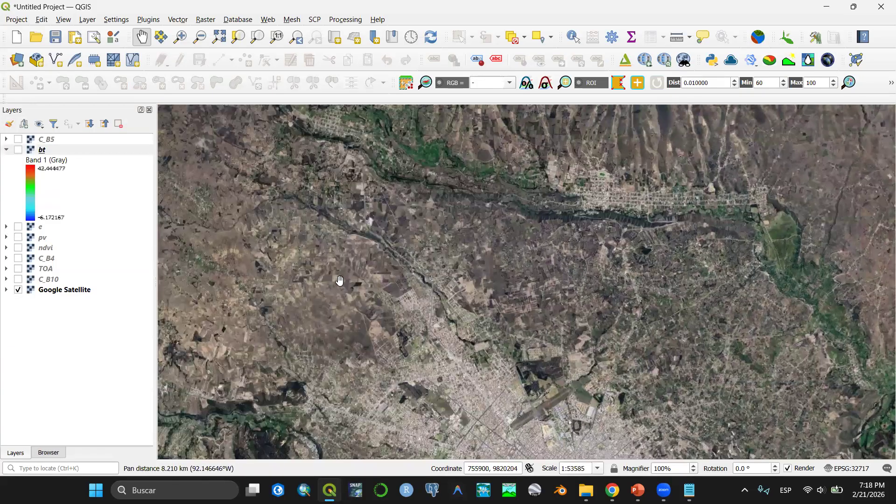
left_click_drag(421, 397, 349, 229)
scroll(472, 346, "up", 1)
left_click_drag(531, 392, 469, 332)
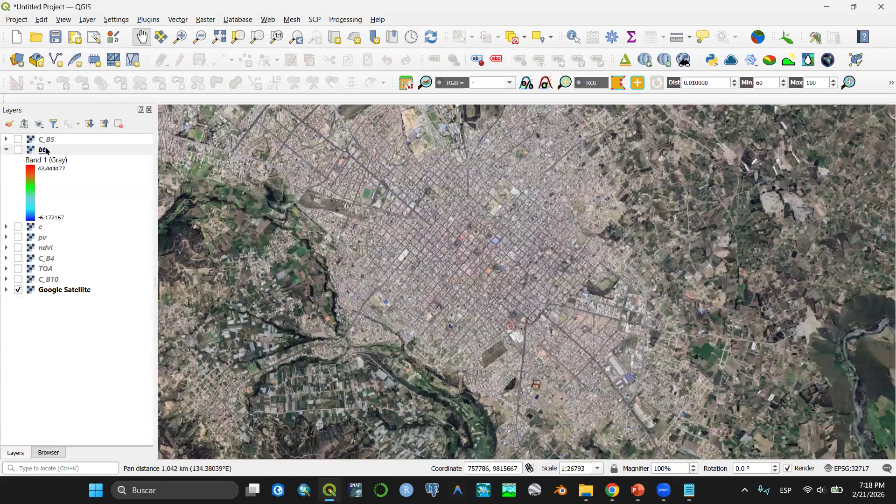
left_click(17, 149)
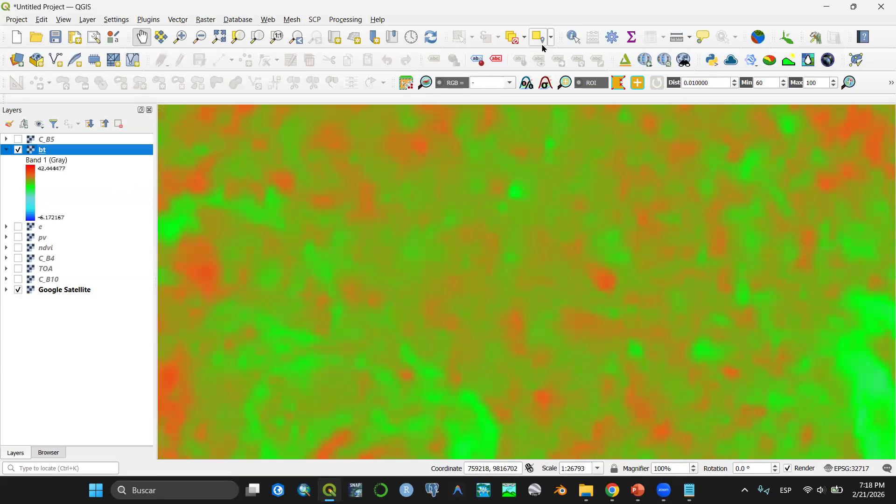
- Identify the bt pixel values at several points across the city and close the results
left_click(574, 36)
left_click(613, 286)
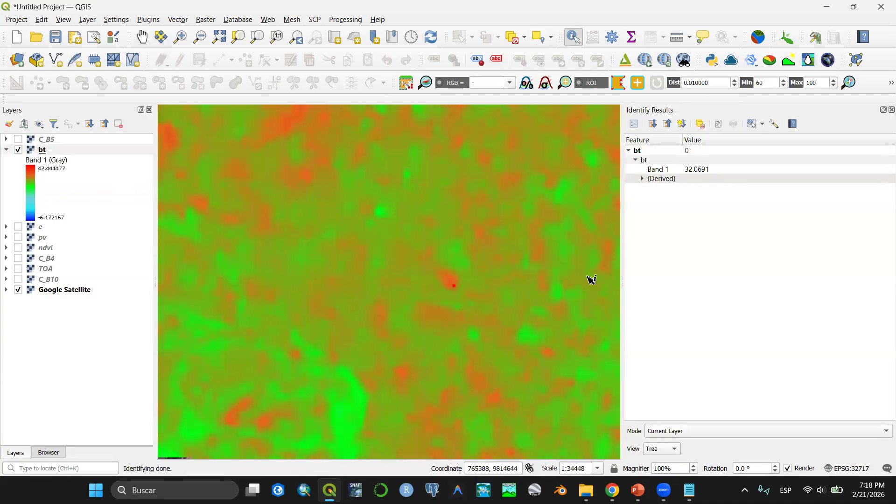
left_click(430, 241)
left_click(393, 232)
left_click(294, 246)
left_click(549, 353)
left_click(891, 110)
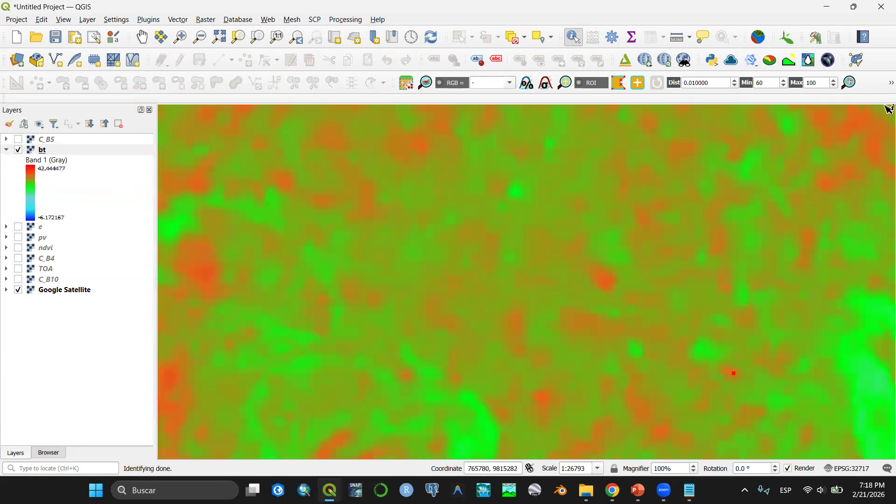
- Hide the bt and Google Satellite layers, and switch to the Metodología slide in PowerPoint
scroll(227, 168, "down", 2)
left_click_drag(306, 168, 353, 375)
scroll(397, 281, "down", 1)
left_click_drag(424, 230, 521, 309)
left_click(17, 150)
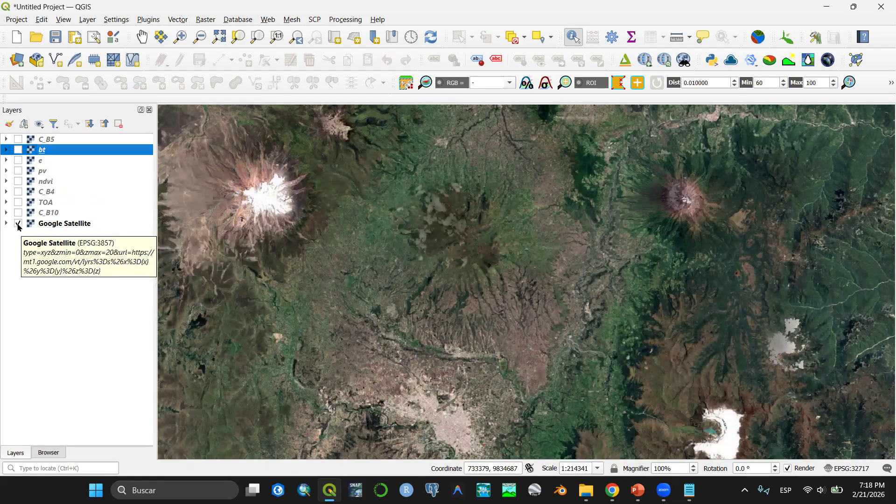
left_click(18, 223)
left_click(638, 490)
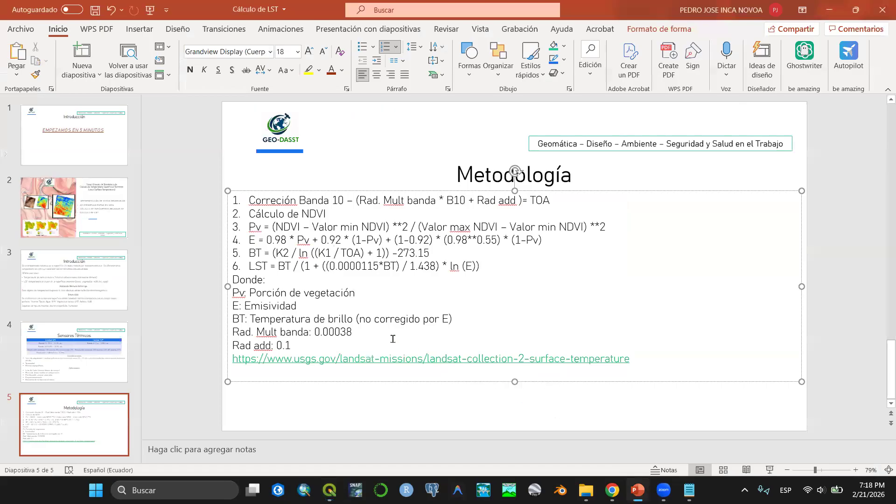